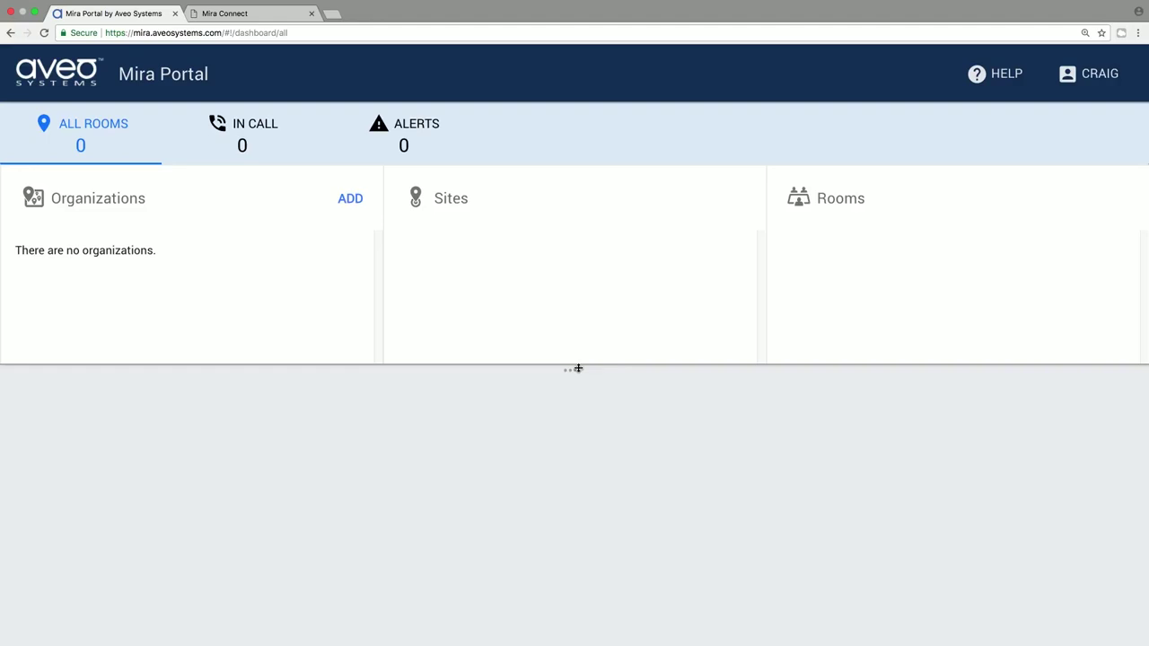
Add the My Customer organization, its HQ site, and a BoardRoom room under HQ
click(350, 199)
text(M)
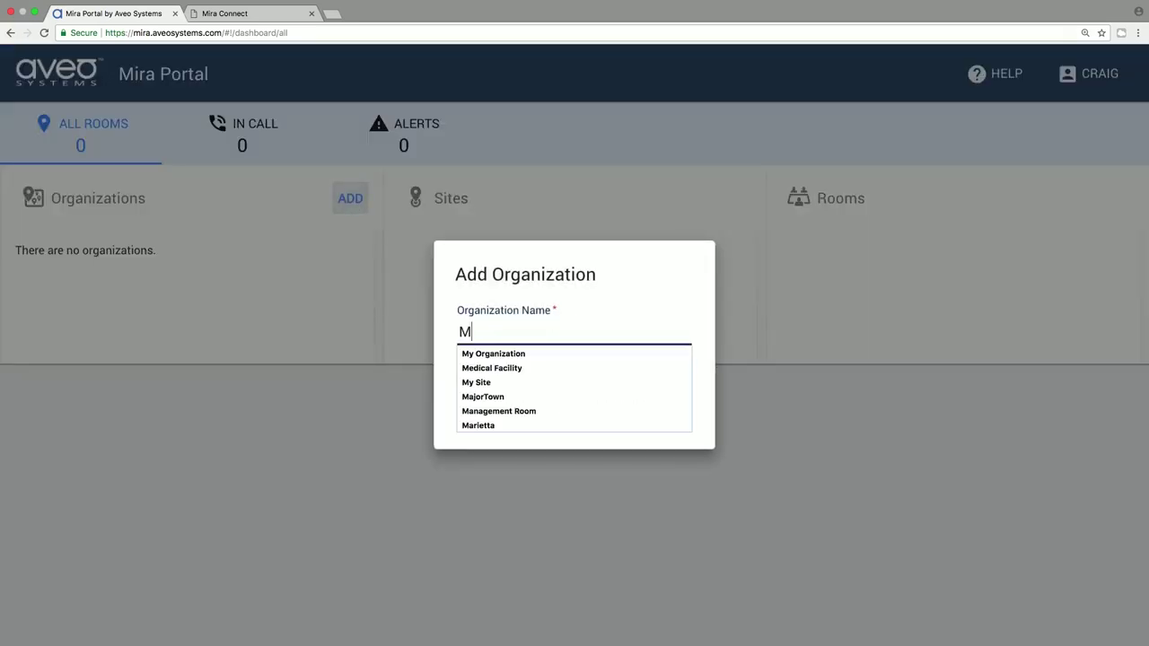
text(y Customer)
key(Return)
click(733, 199)
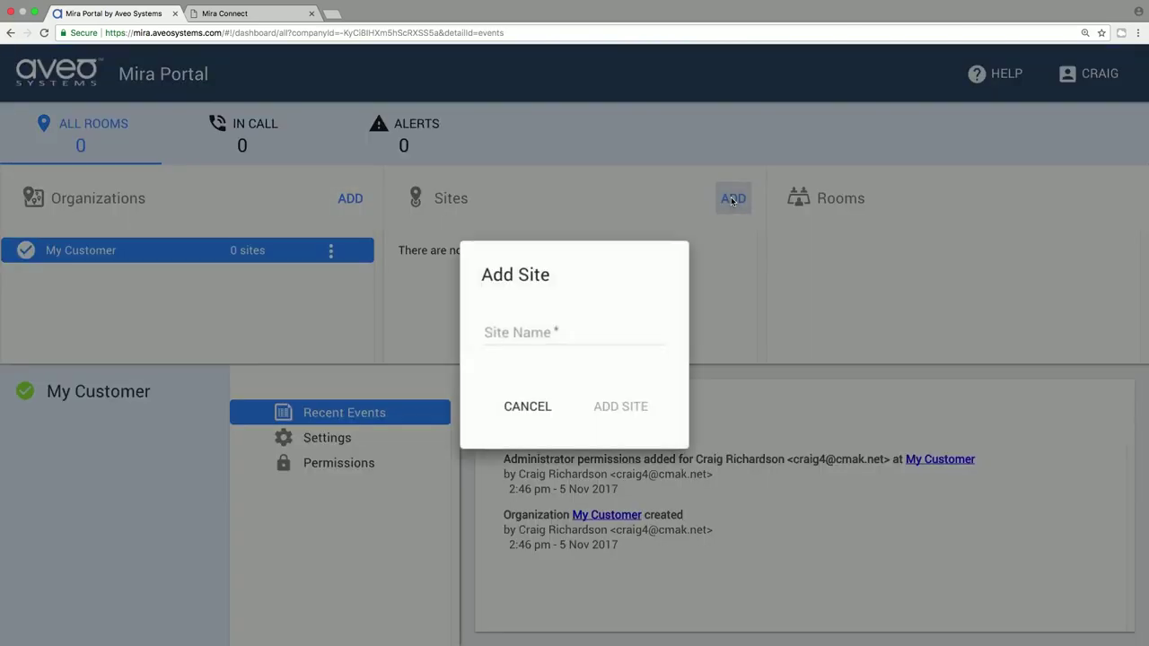
text(HQ)
key(Return)
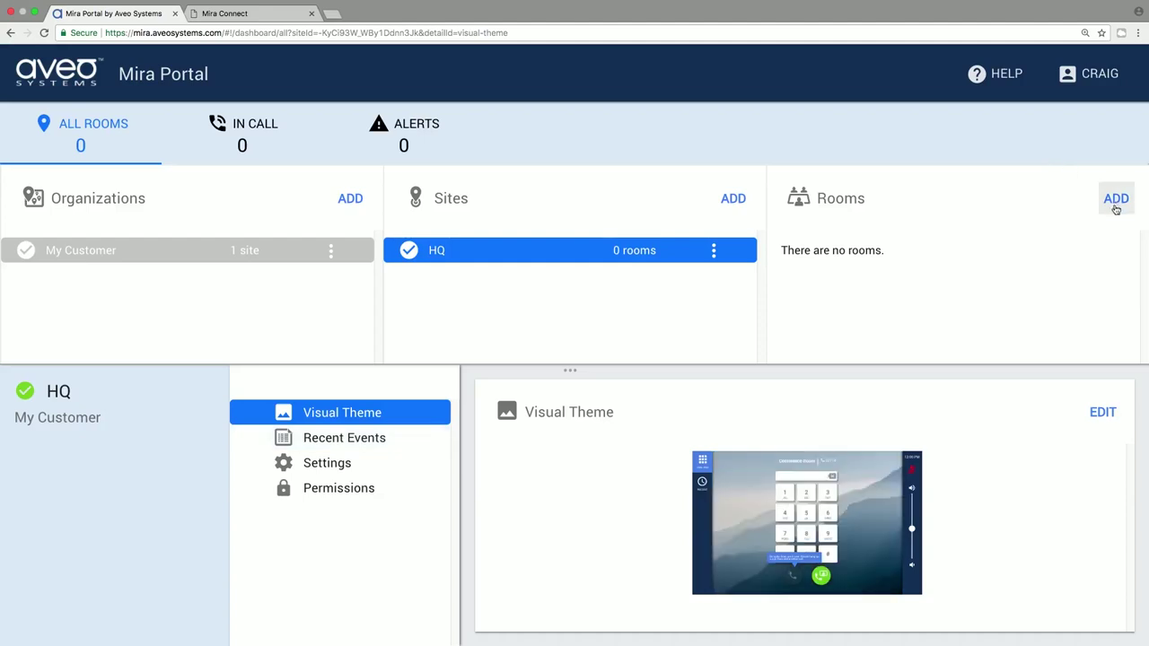
click(1116, 198)
text(BoardRoom)
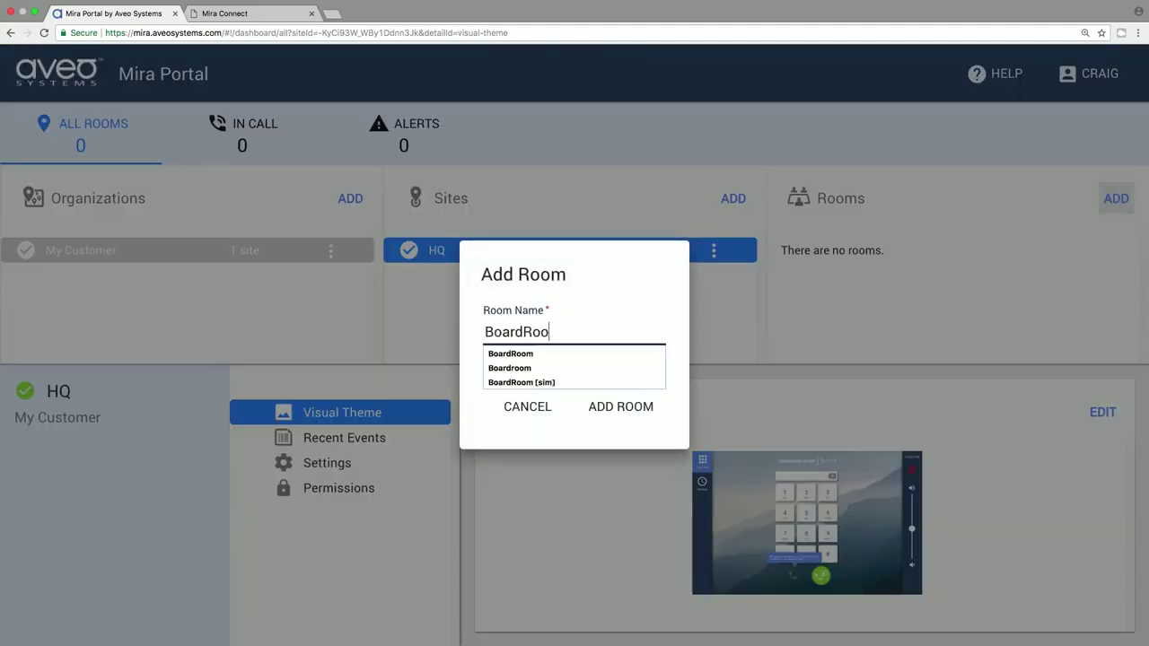
key(Return)
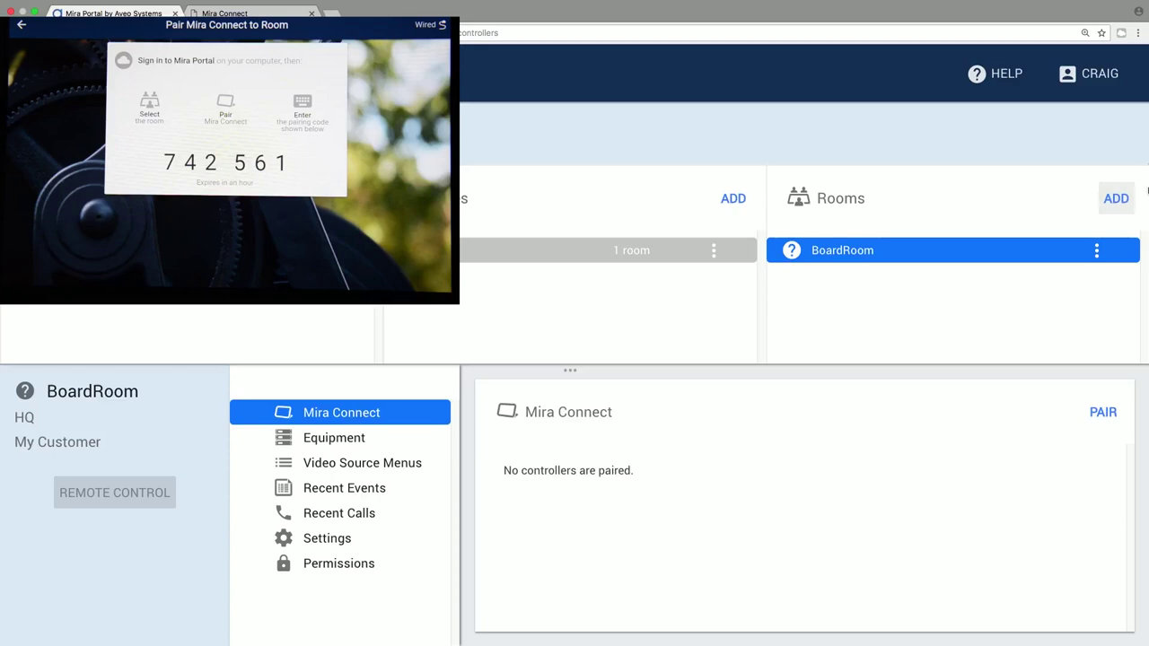
Pair Mira Connect with BoardRoom by entering the six-digit pairing code shown on the panel
click(1088, 412)
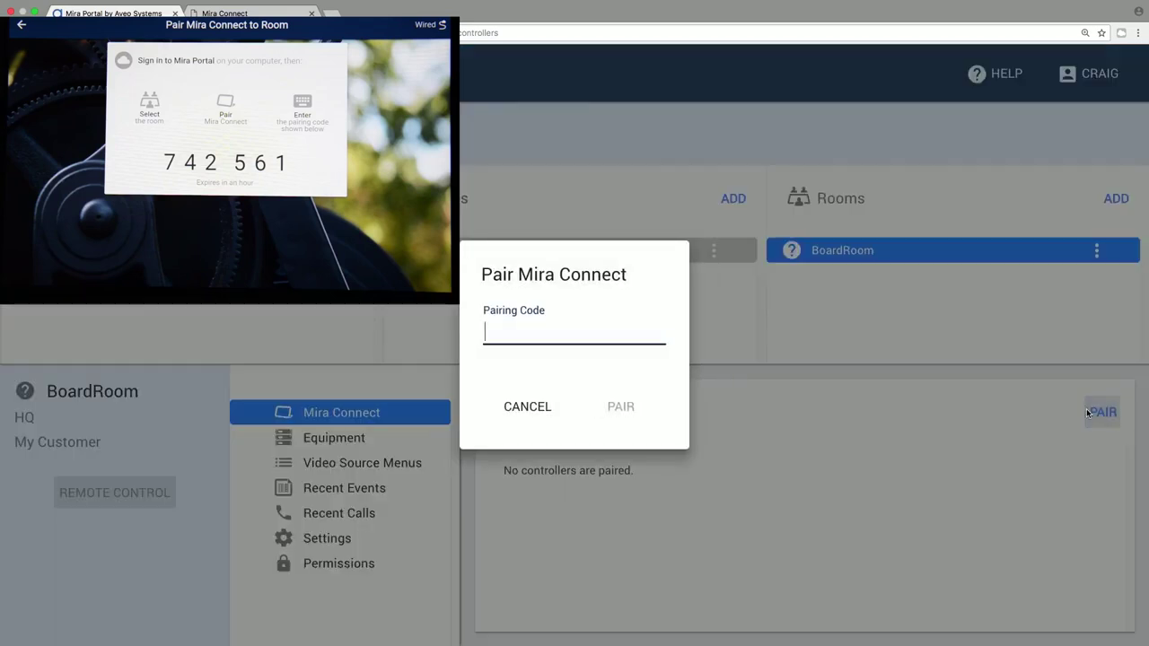
text(74256)
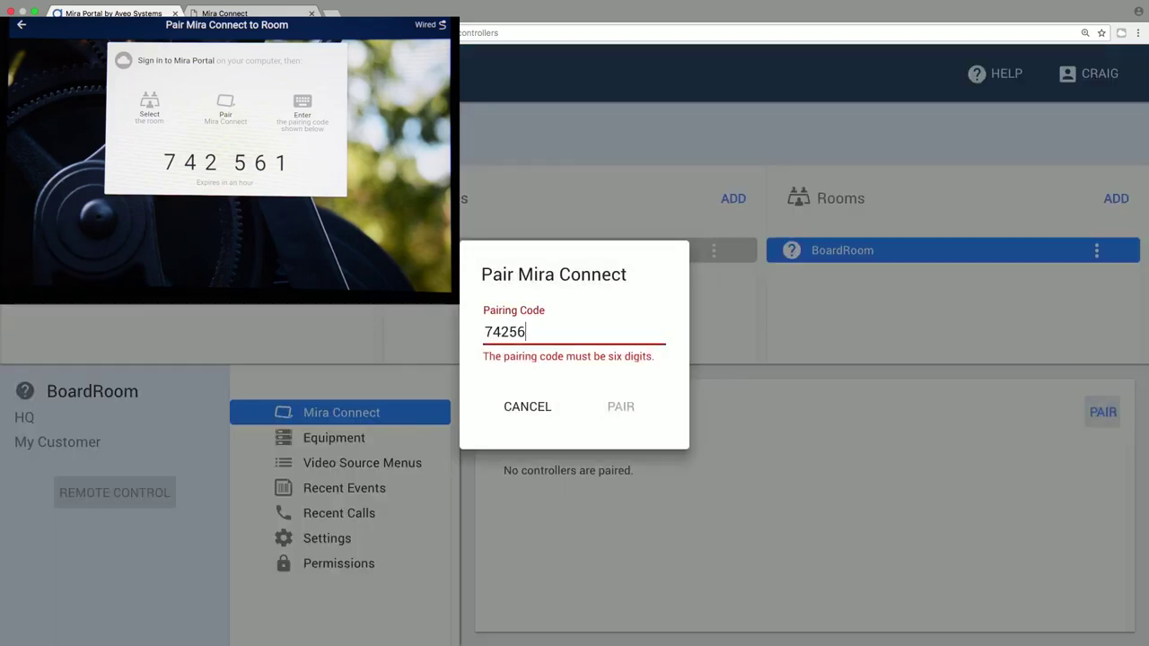
text(1)
key(Return)
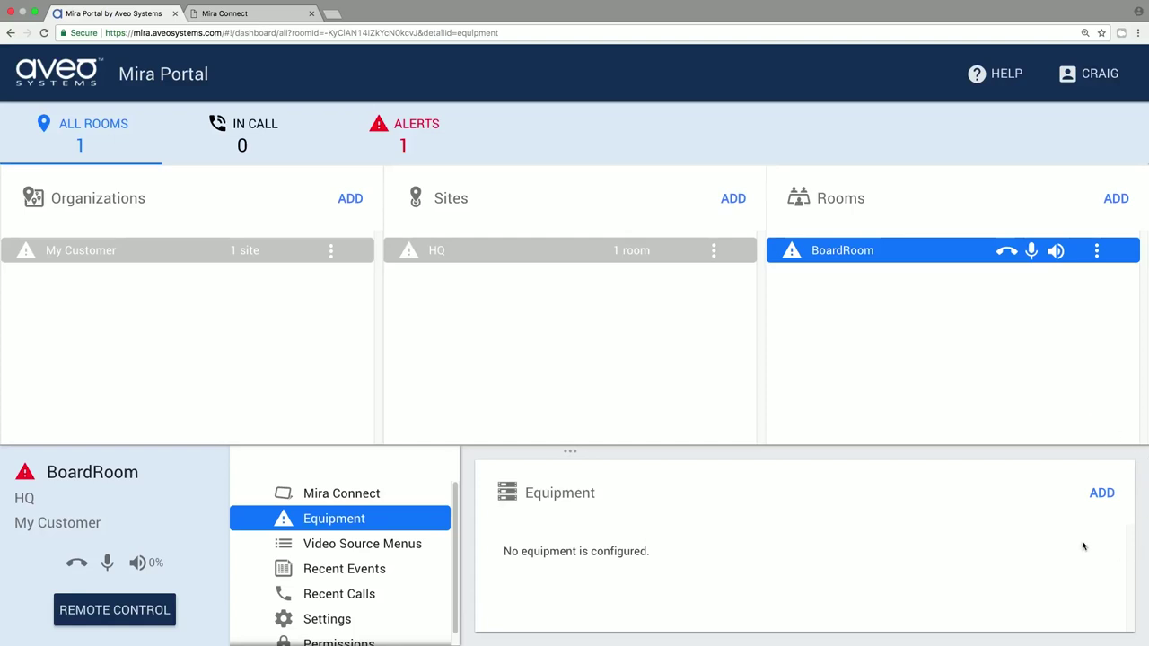
Add a simulated Polycom SoundStructure DSP at 169.254.1.230 to BoardRoom's equipment
click(1101, 493)
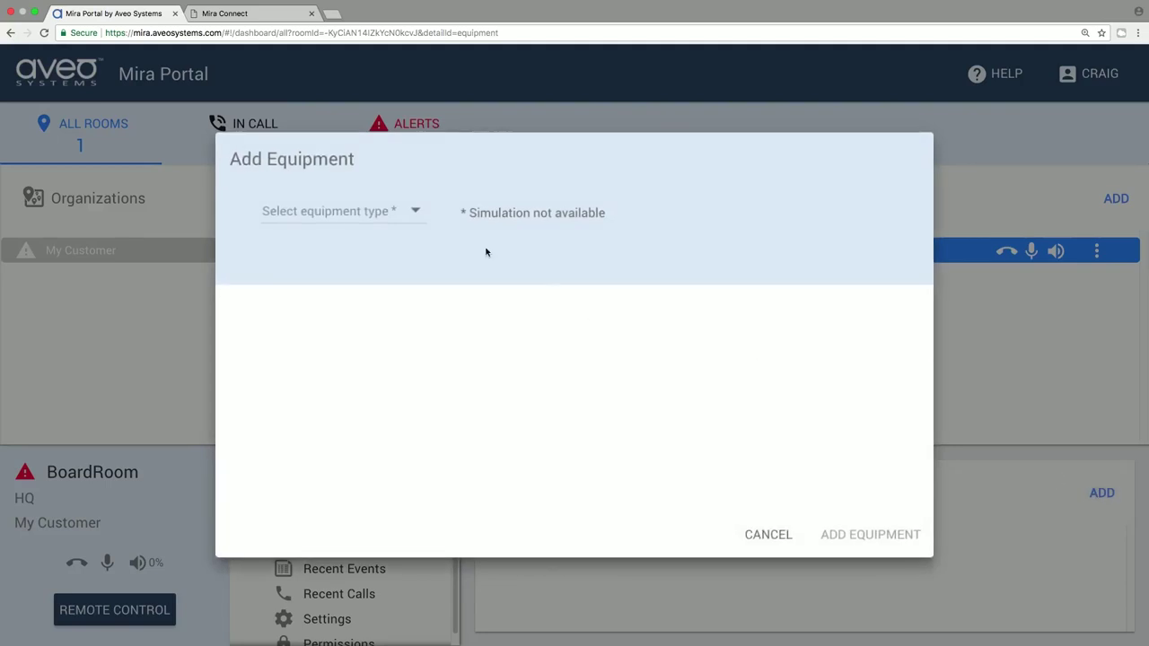
click(395, 215)
click(372, 268)
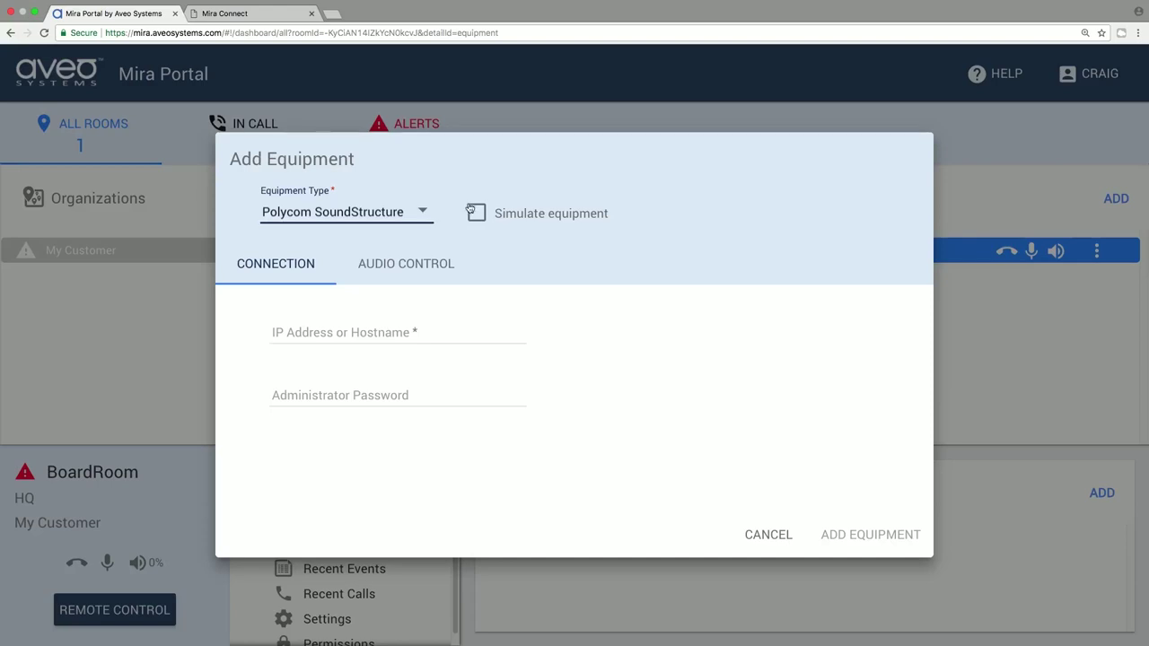
click(485, 212)
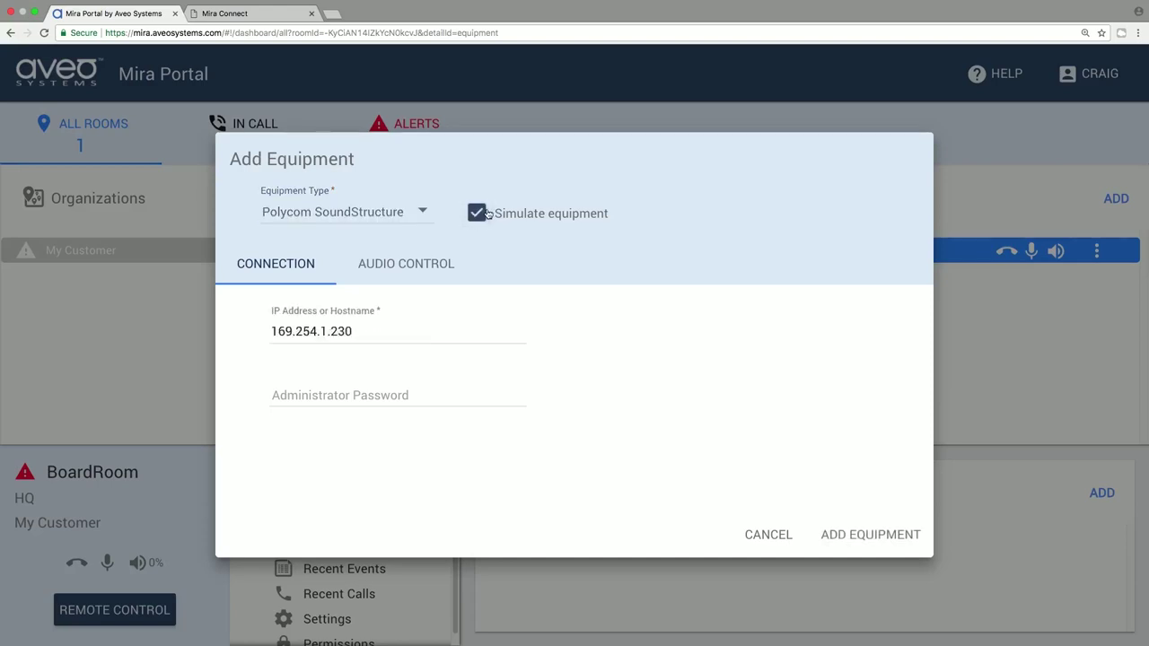
click(836, 533)
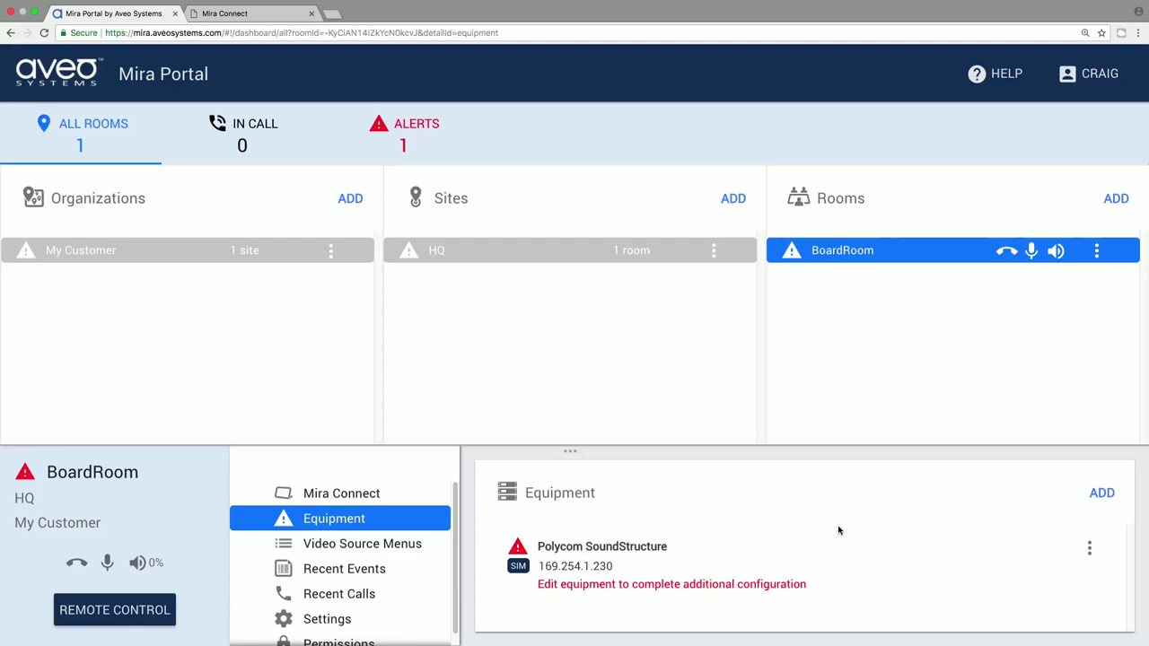
click(1089, 548)
In the SoundStructure's audio control settings, assign the Mics group to microphone mute
click(1090, 548)
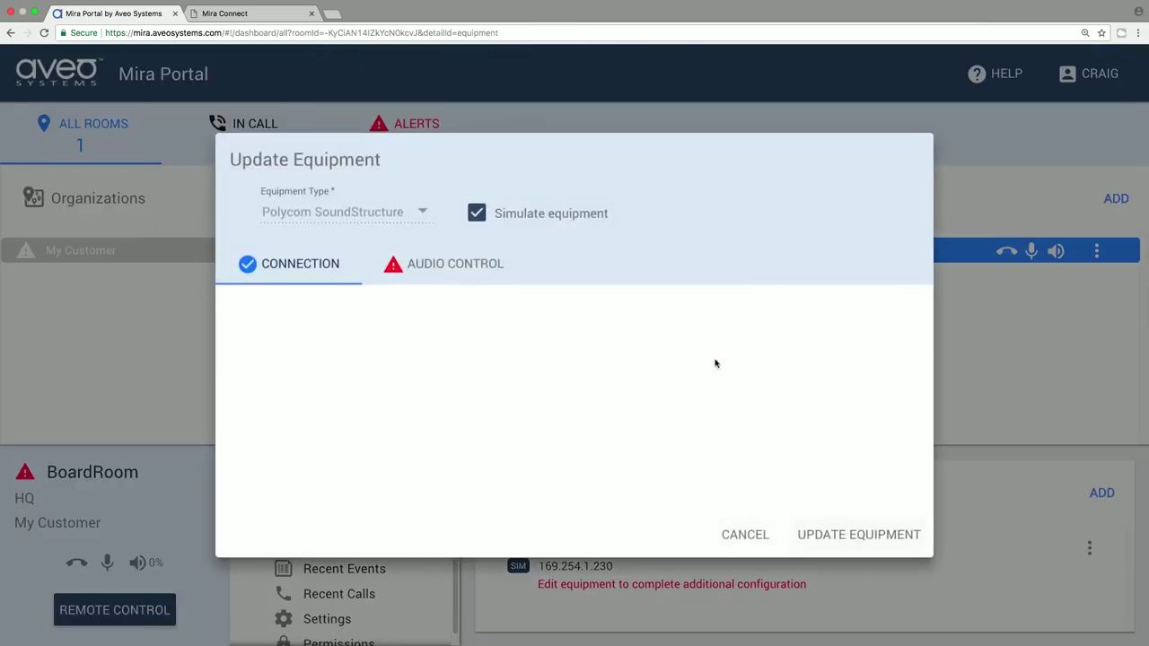
click(489, 267)
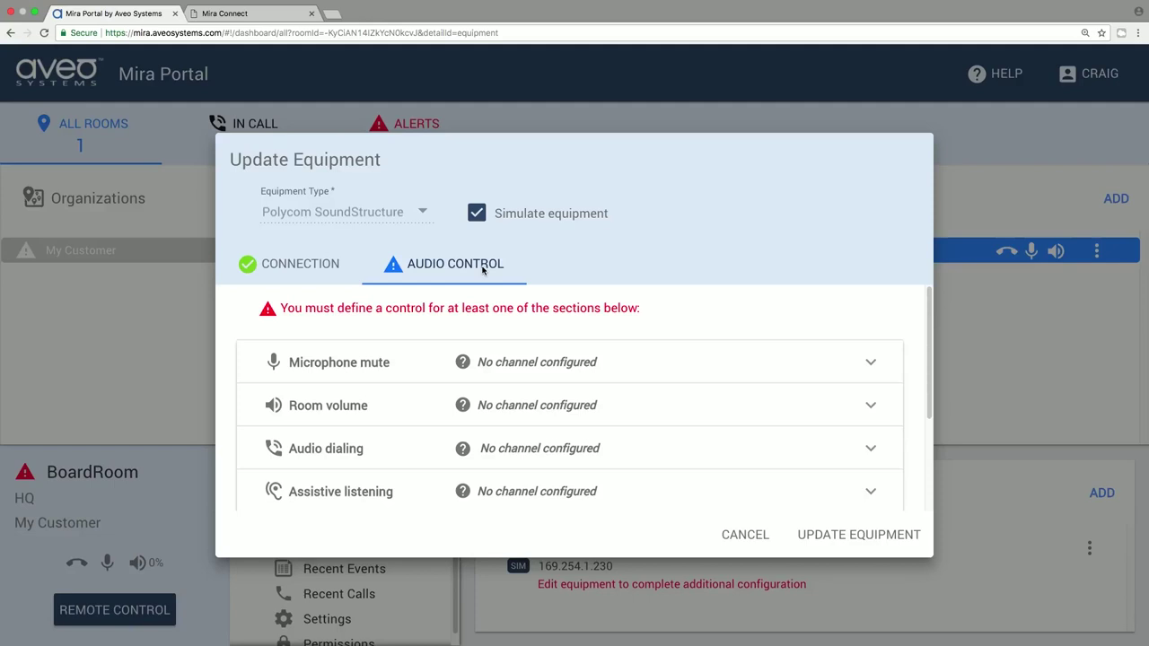
click(484, 354)
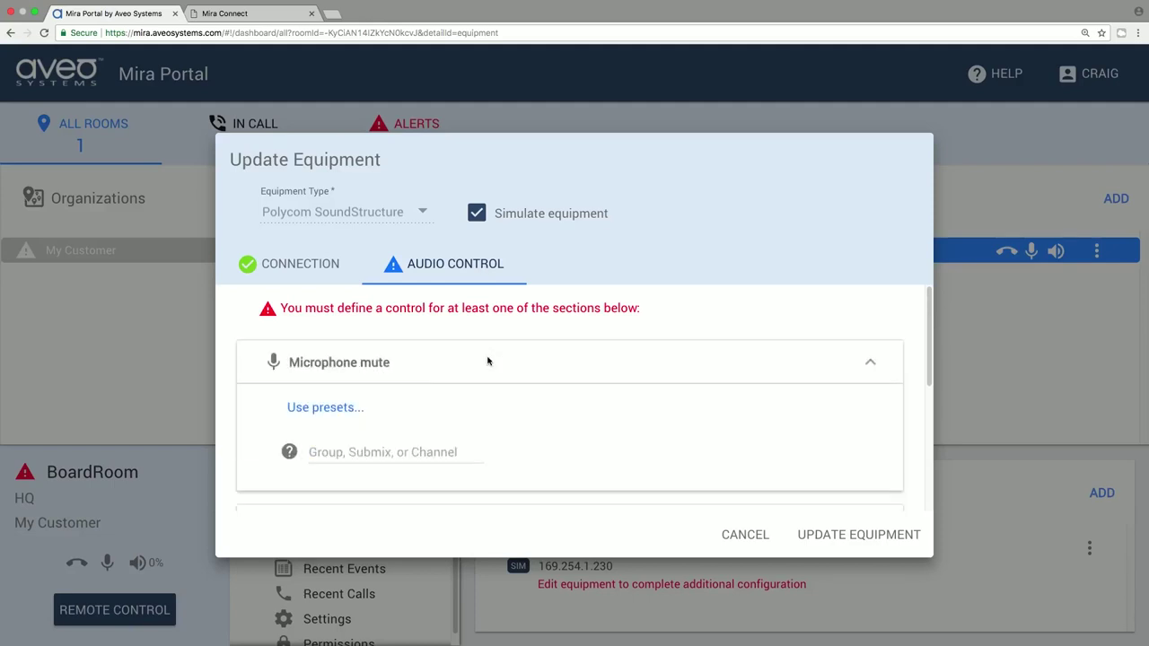
click(351, 441)
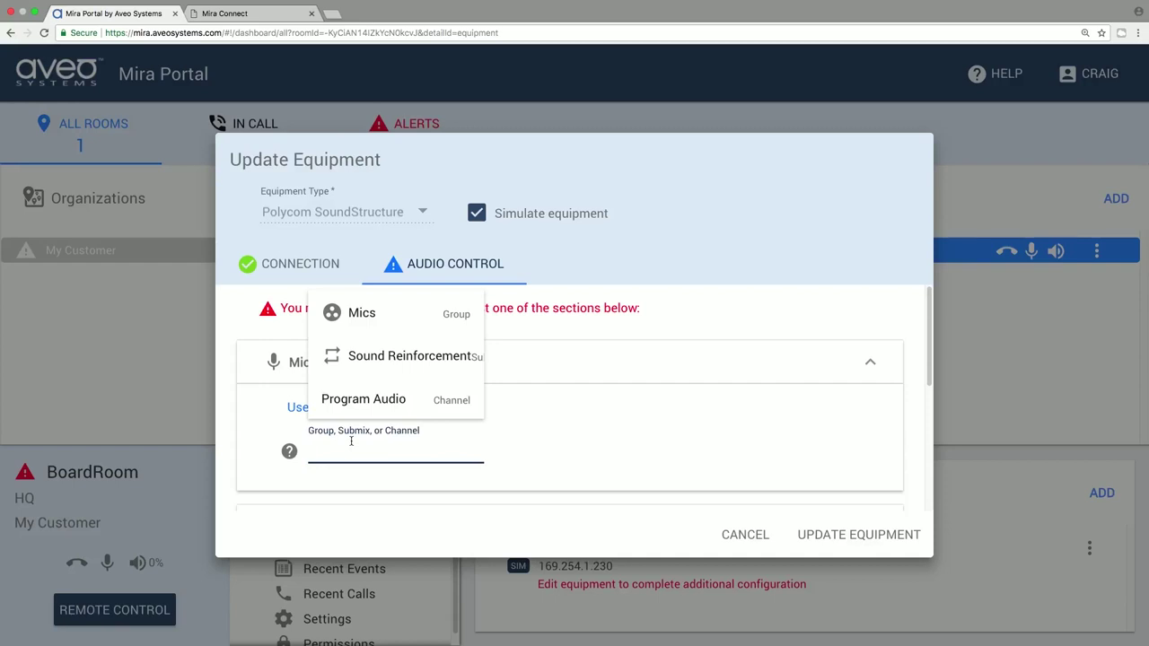
click(367, 313)
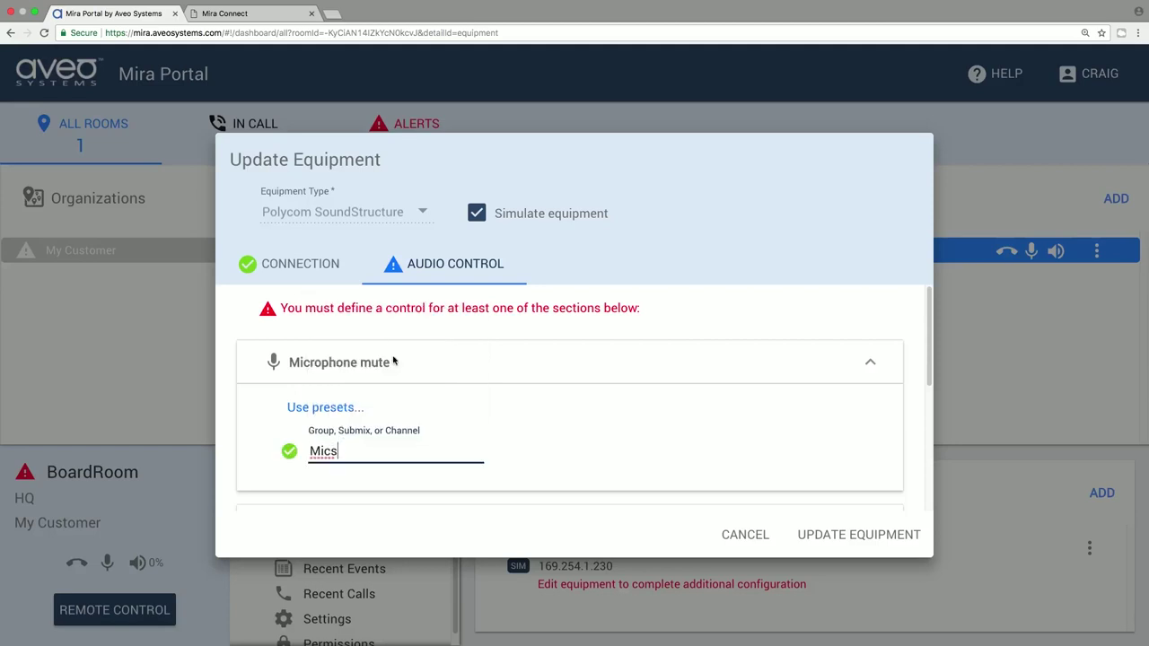
scroll(482, 305, down, 3)
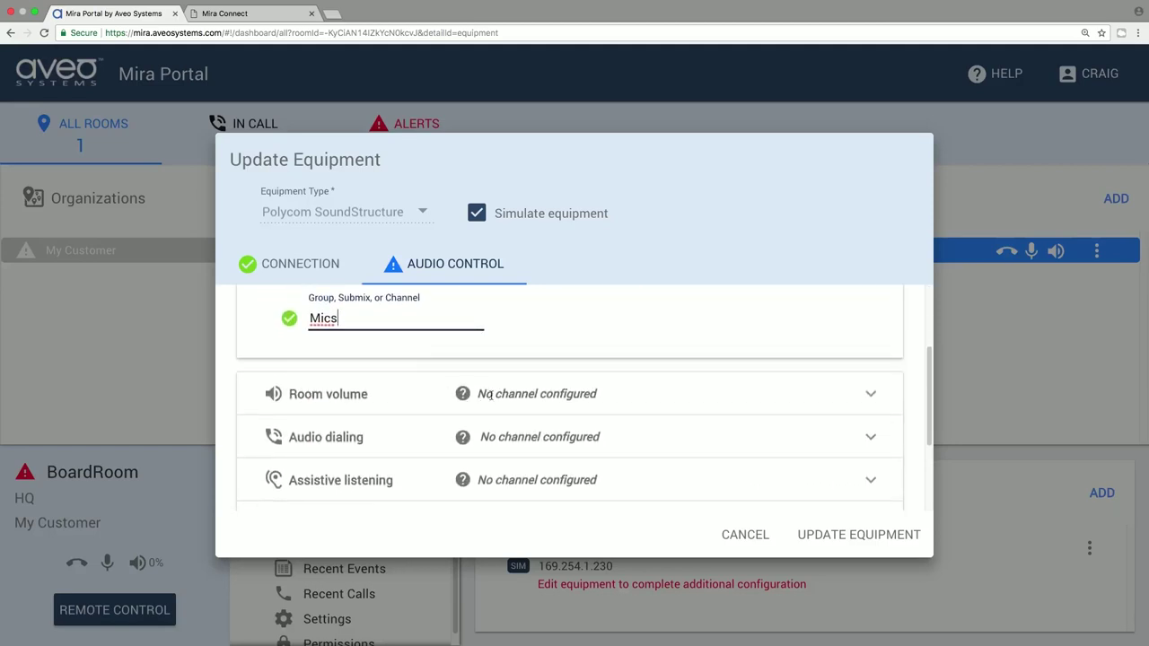
Map room volume to Amplifier and audio dialing to VoIP Out, then save the equipment
click(493, 394)
click(395, 353)
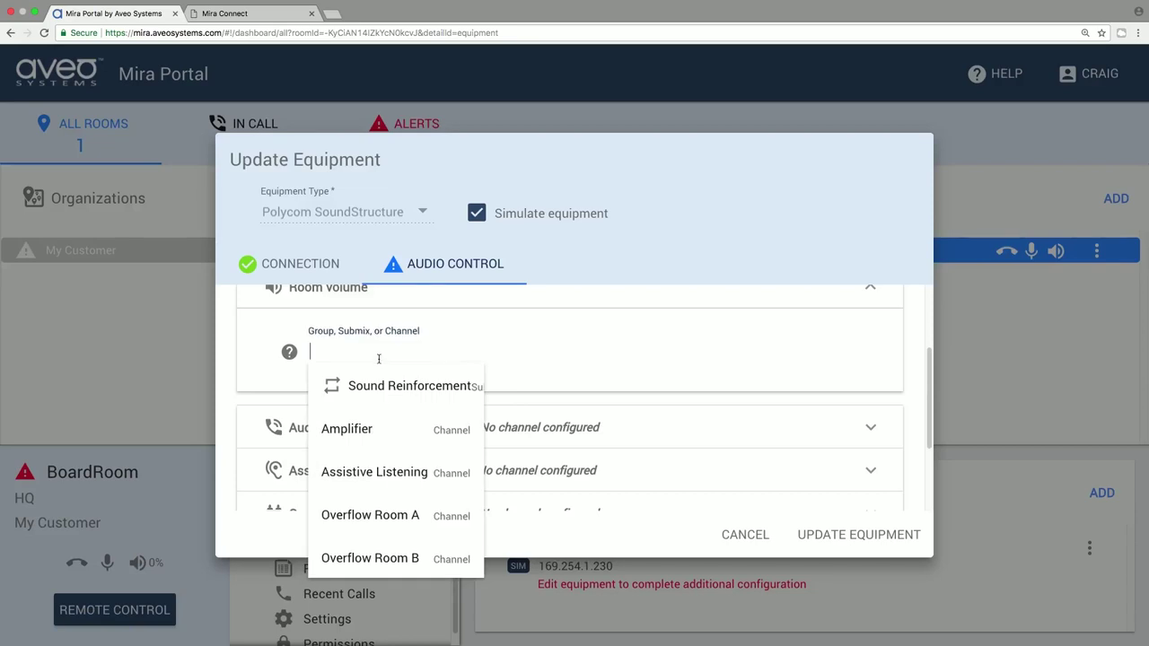
click(367, 429)
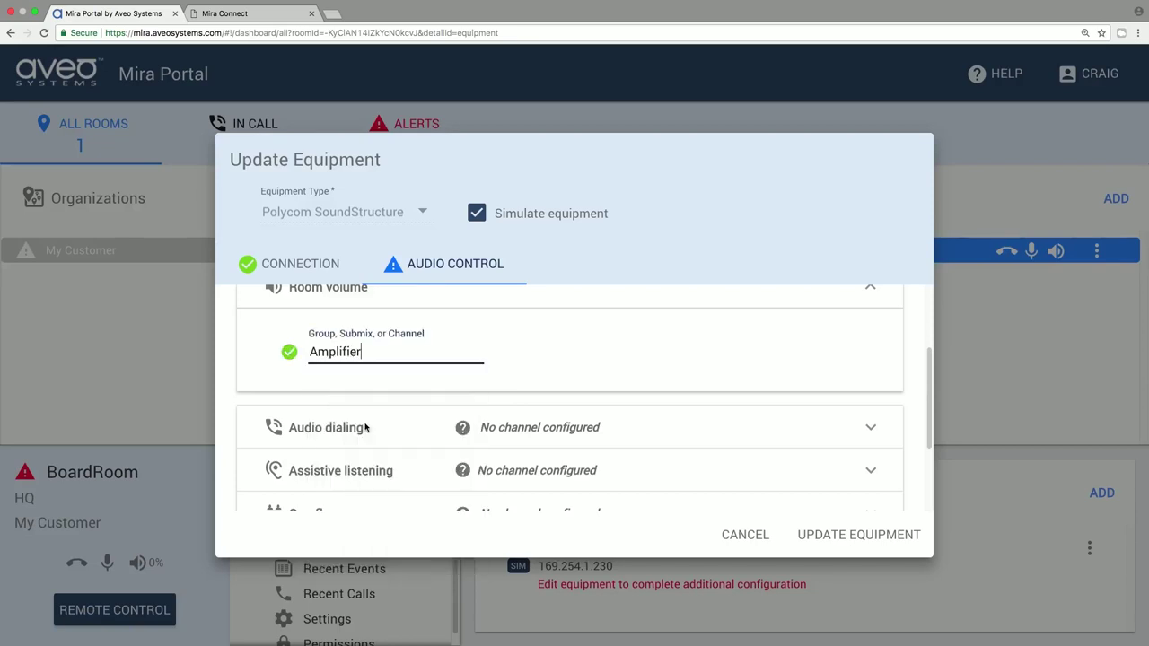
click(459, 429)
click(454, 386)
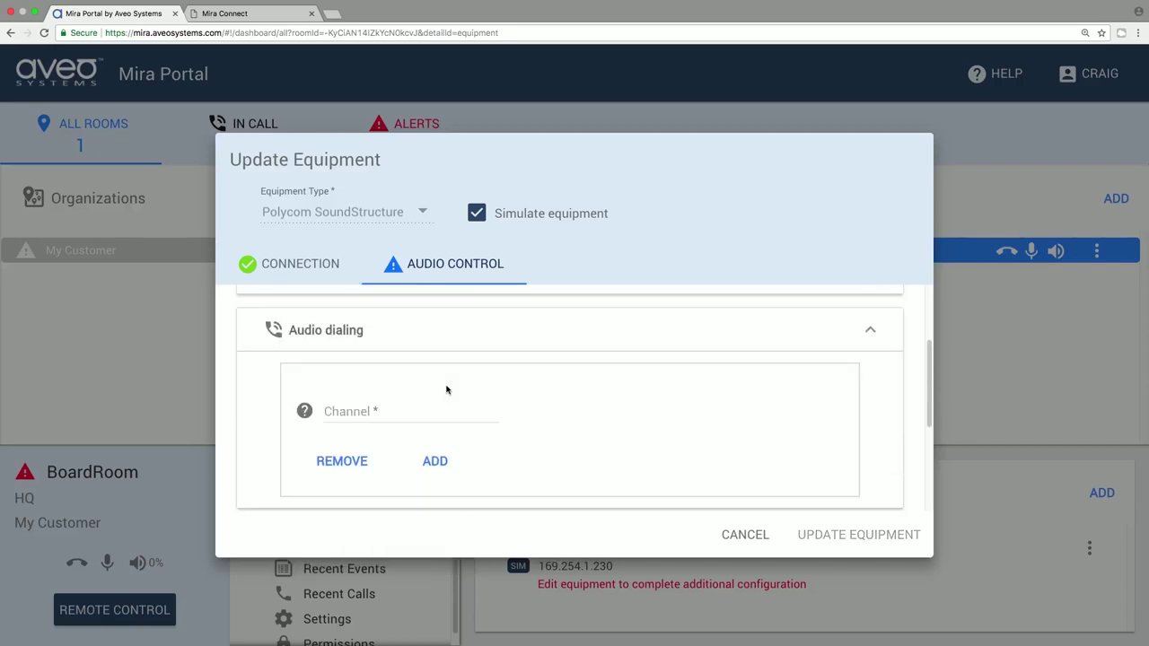
click(377, 405)
click(361, 360)
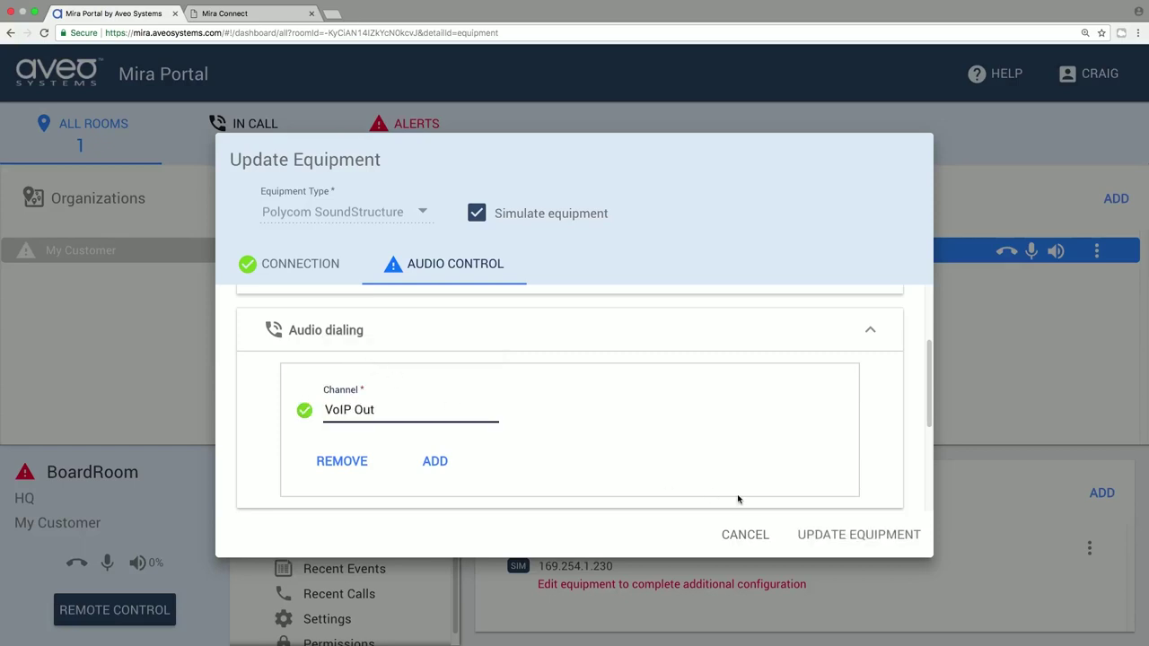
click(832, 537)
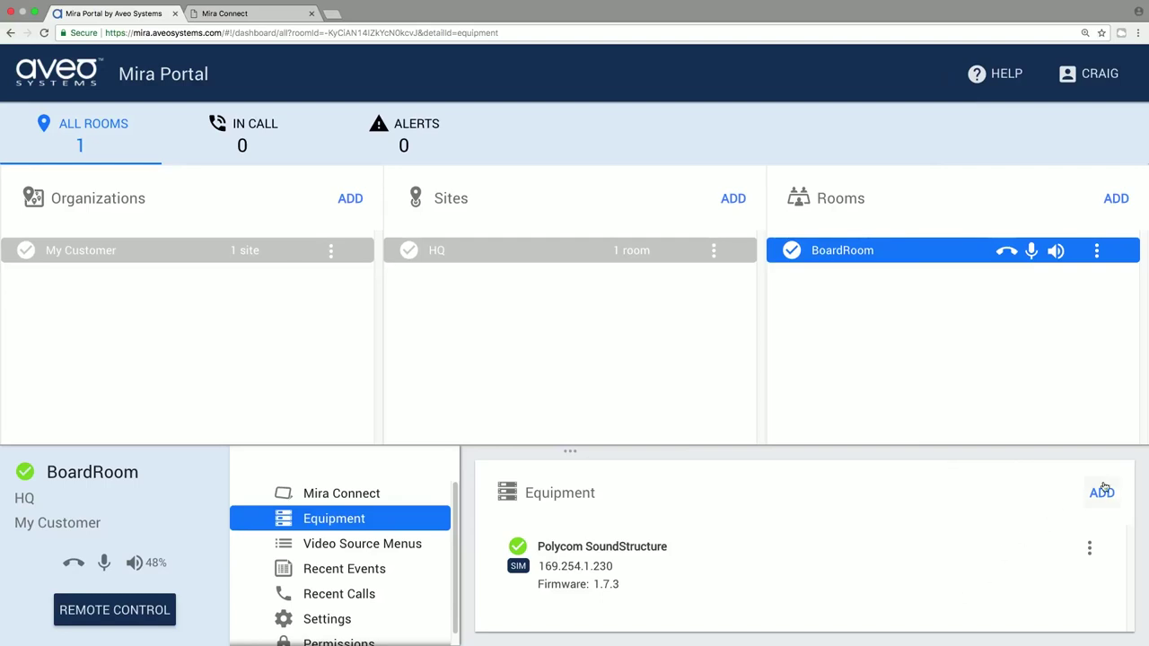
Once the DSP is online, open a new Add Equipment dialog for BoardRoom
click(1102, 492)
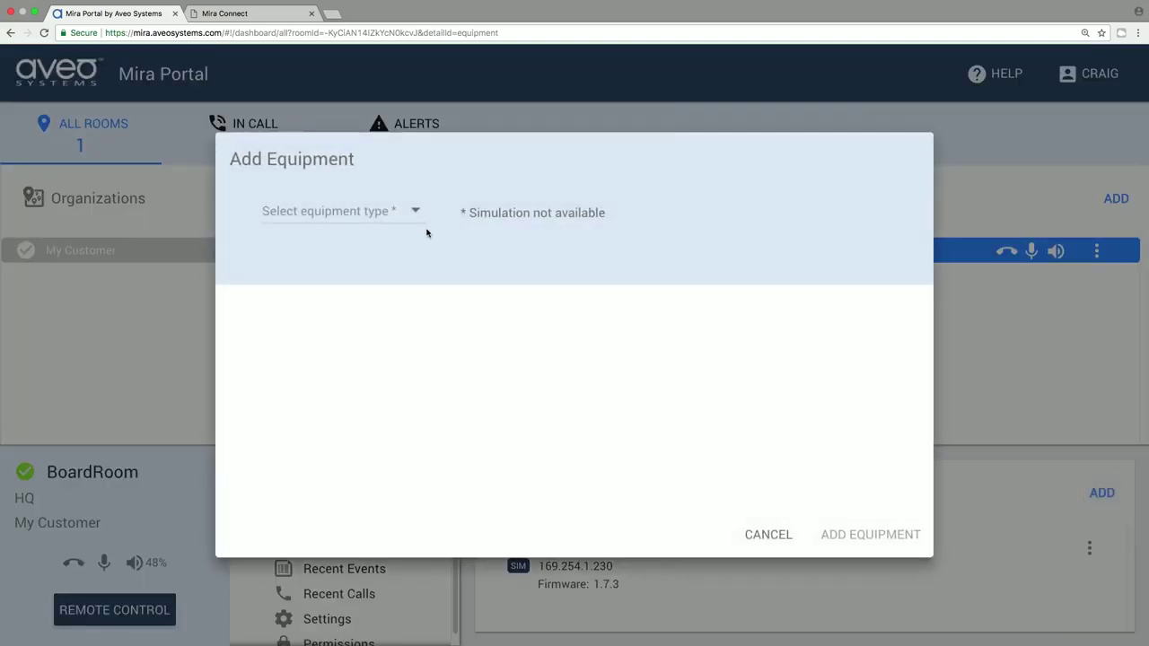
Choose a simulated Polycom RealPresence Group Series codec, model Group 500
click(377, 217)
scroll(350, 296, down, 4)
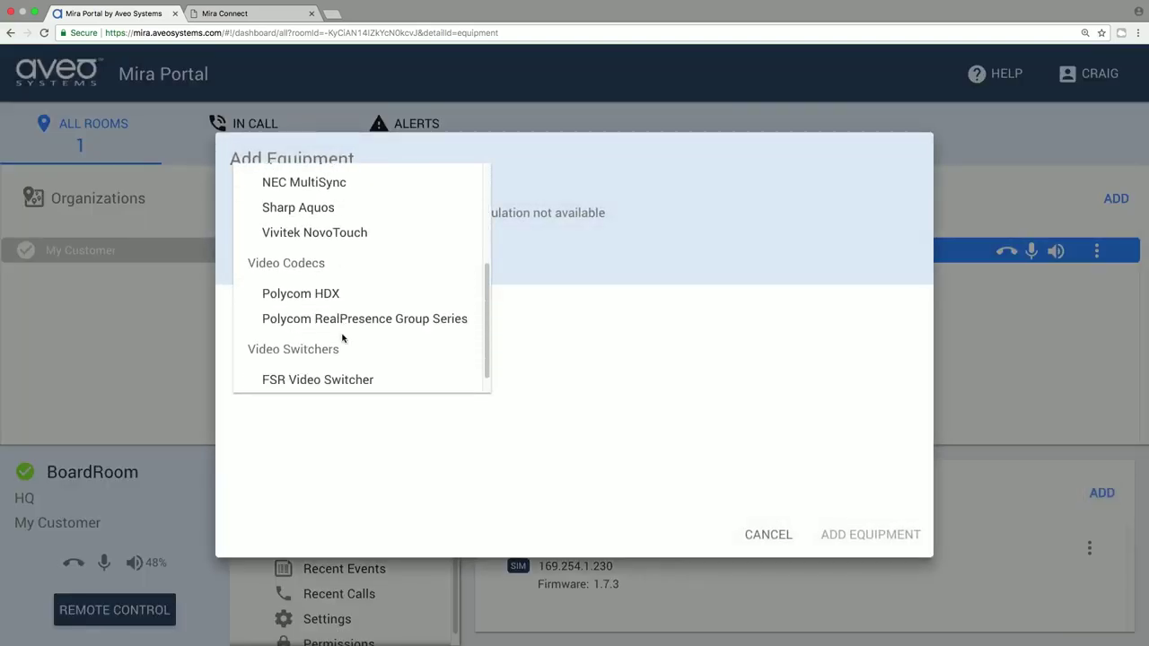
click(342, 323)
click(537, 219)
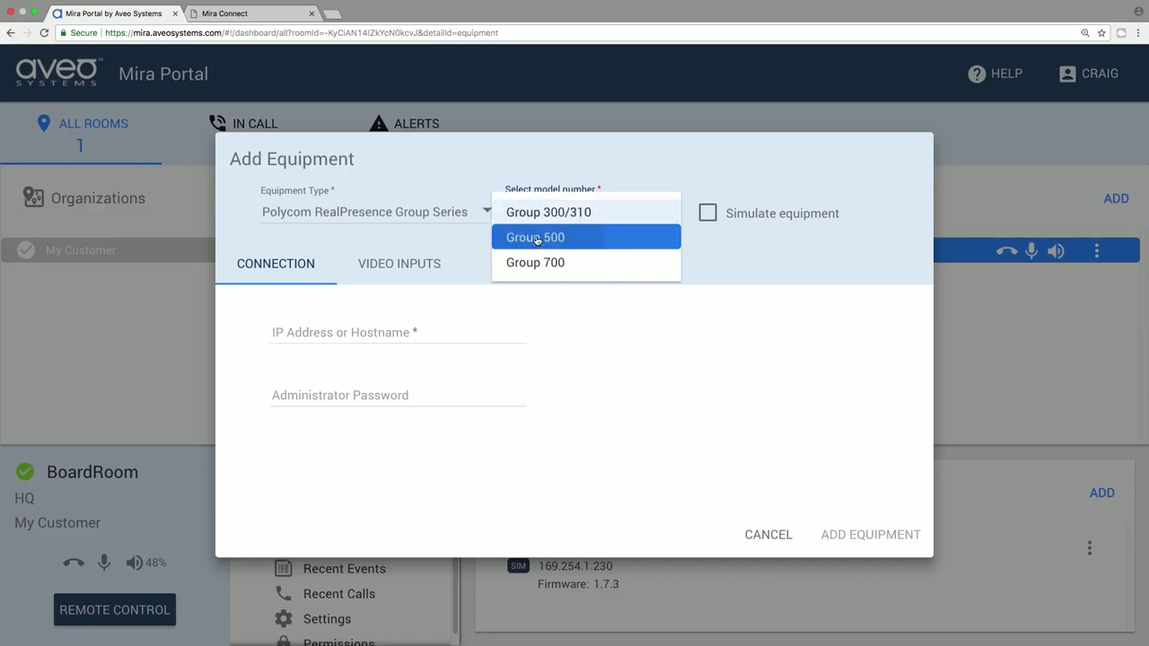
click(538, 236)
click(639, 217)
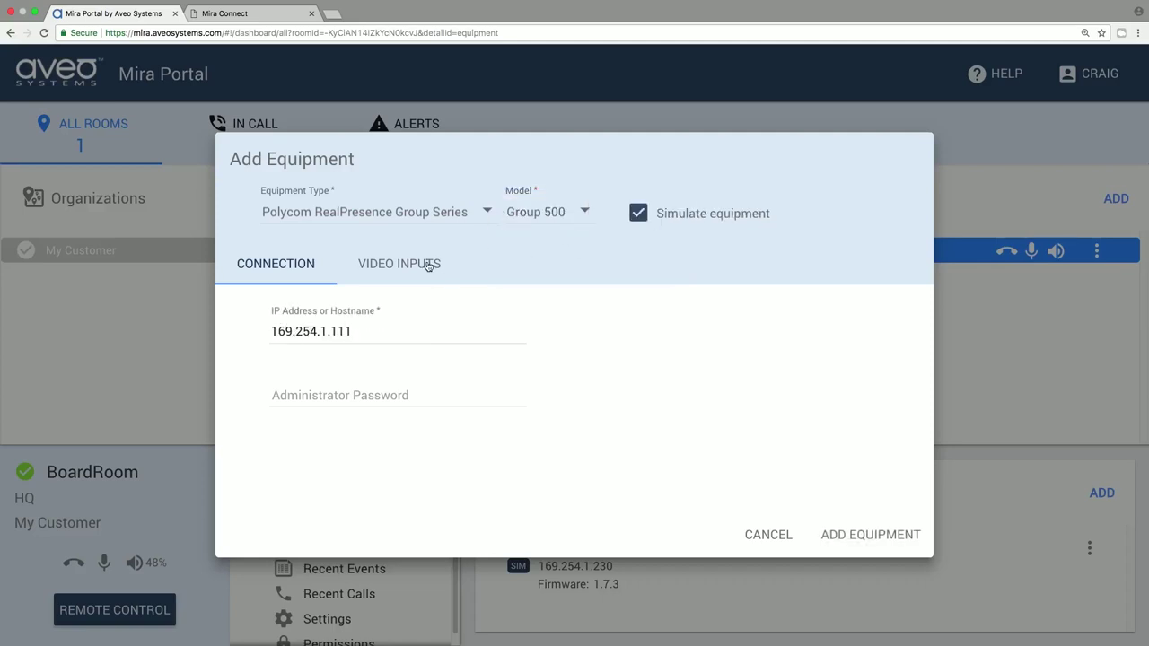
Enable the codec's HDMI / VGA LAPTOP input with description 'Powerpoint' and add the codec
click(429, 264)
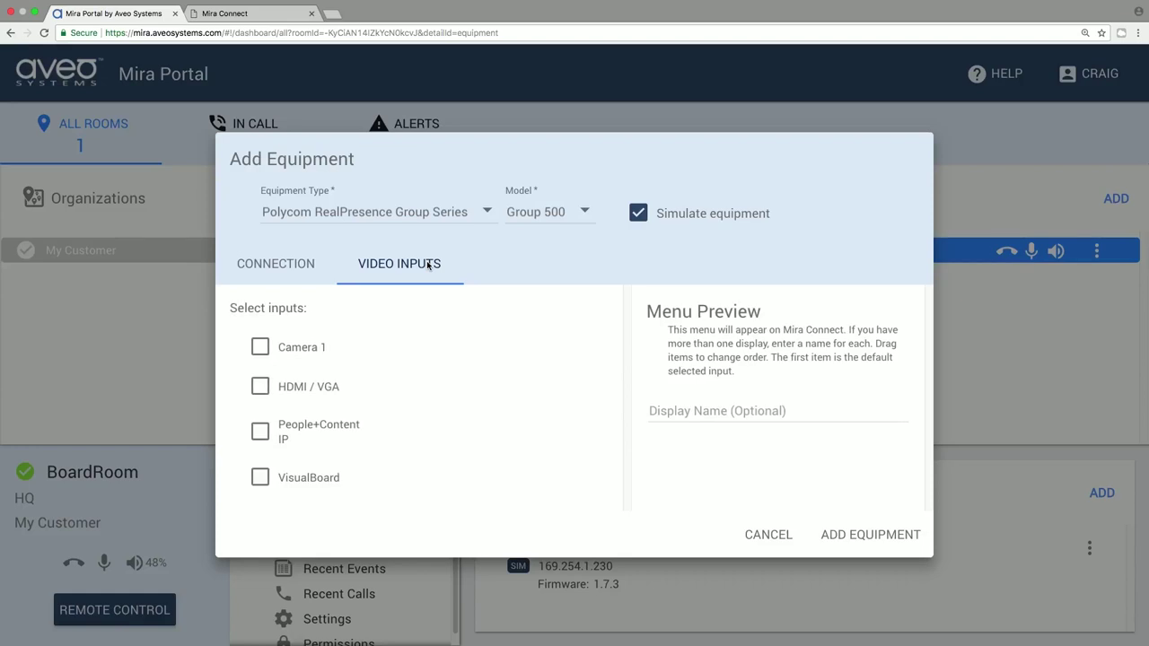
click(260, 387)
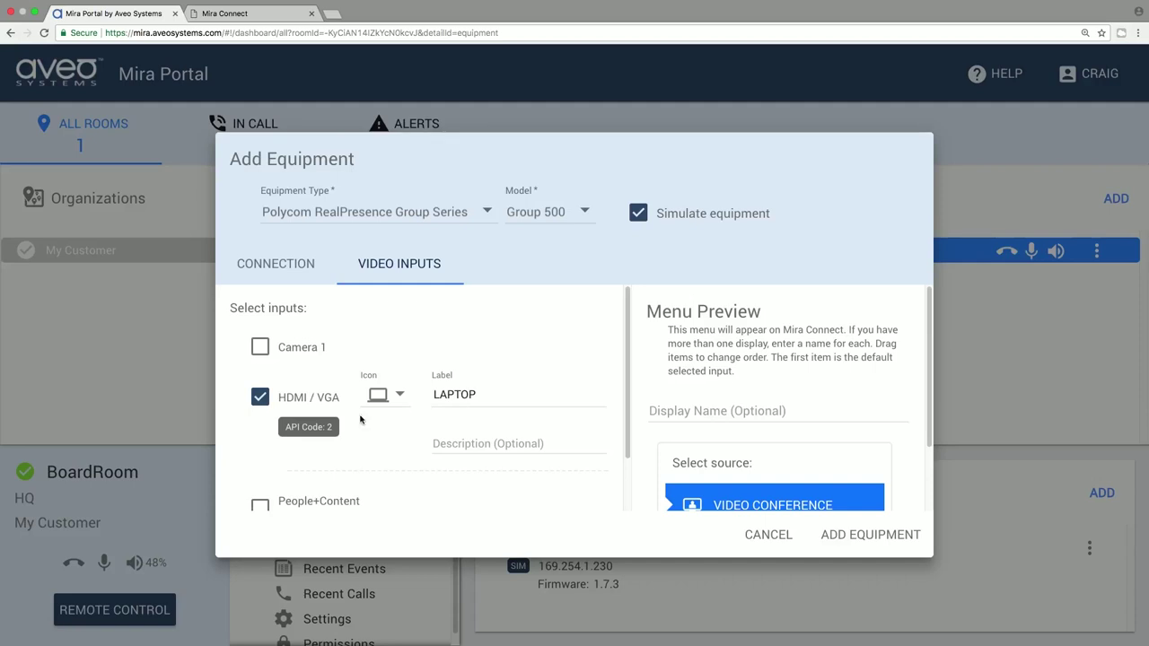
click(459, 442)
text(Powerp)
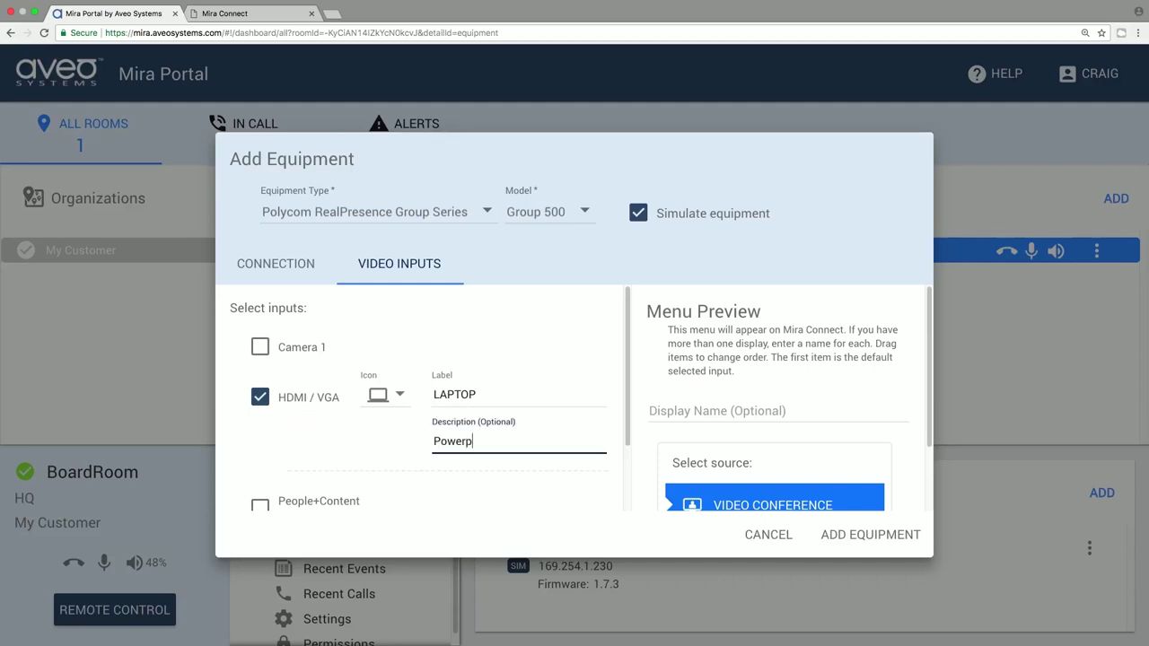
text(oint)
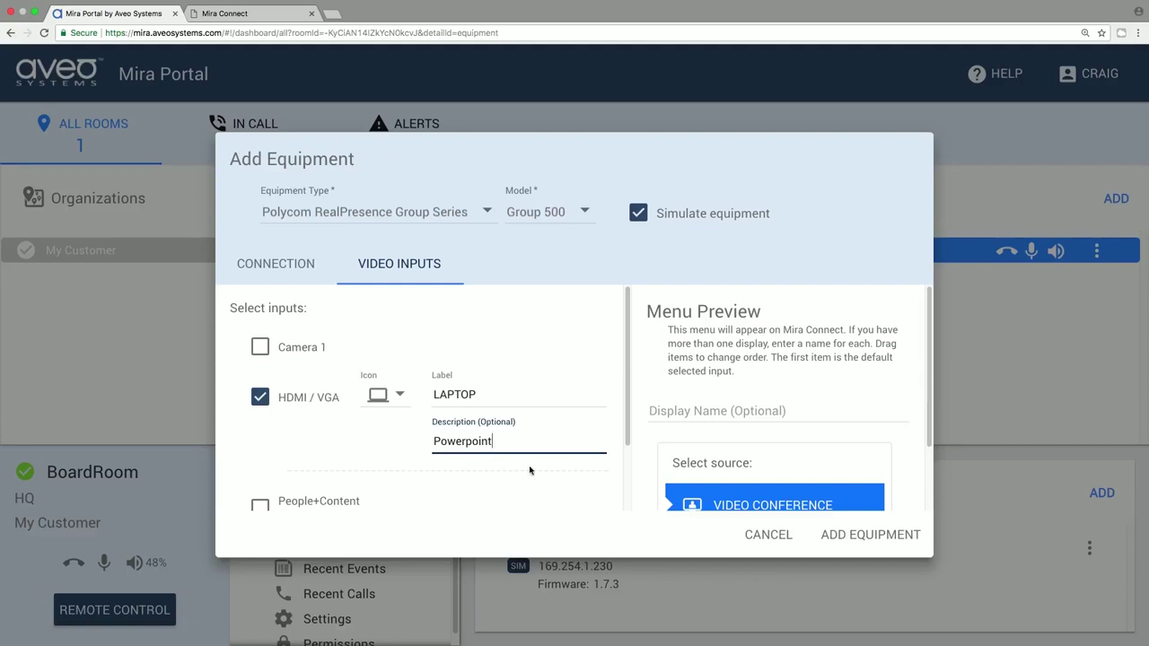
click(834, 537)
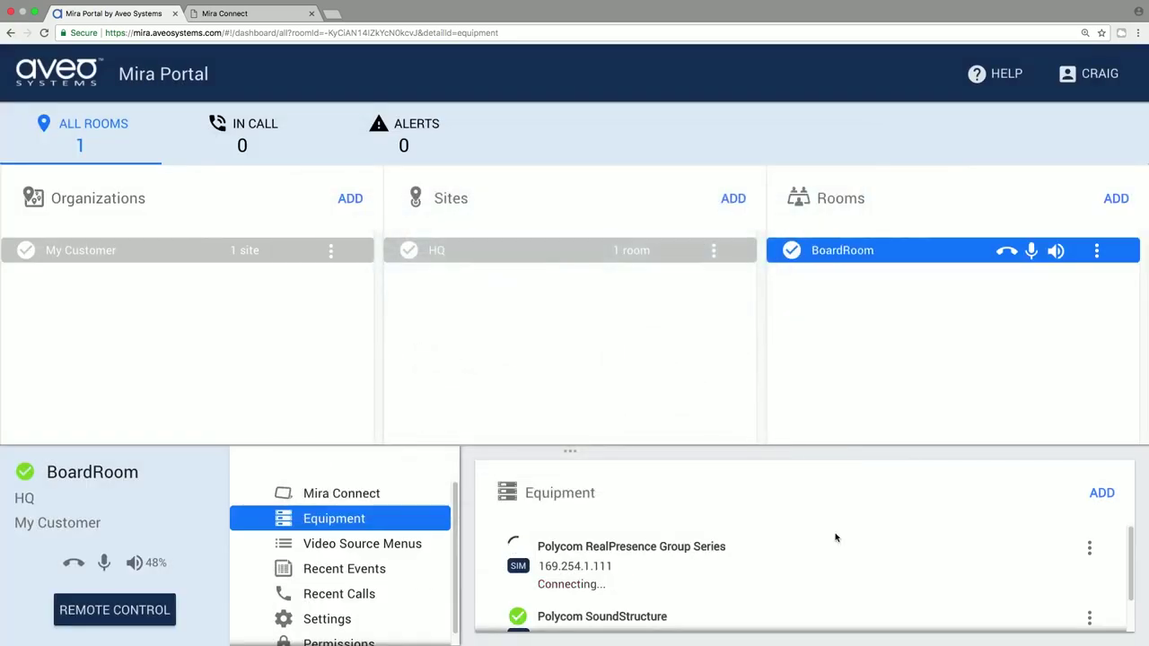
Set up a new simulated Sharp Aquos display, model LC-60LE661U, and view its video inputs
click(1102, 492)
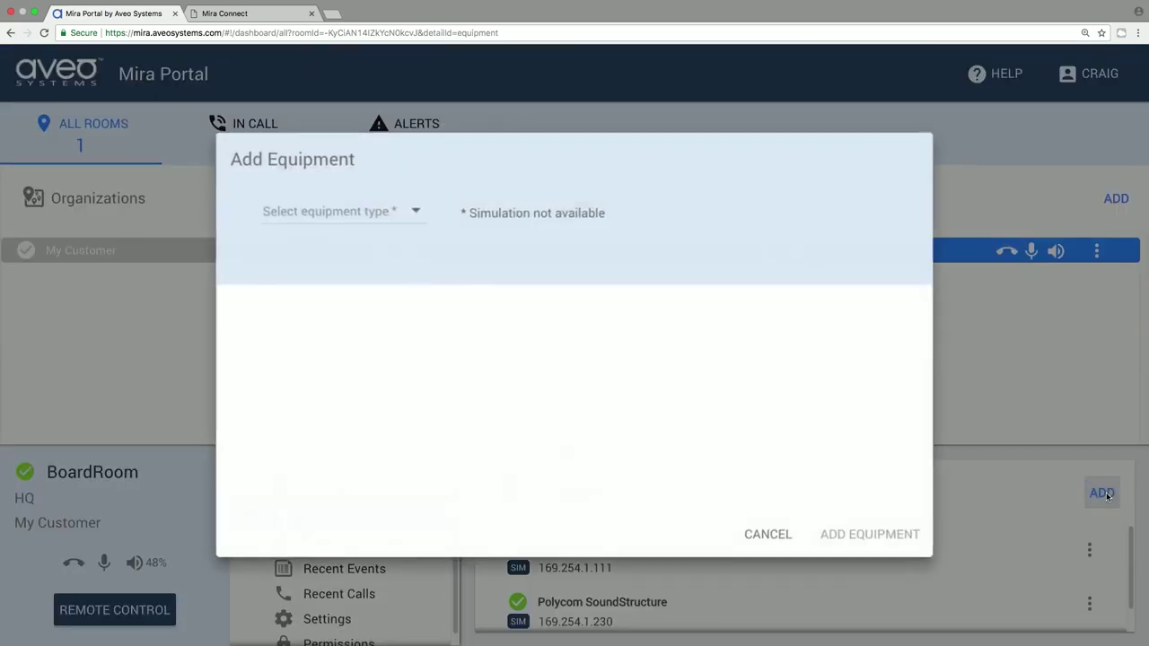
click(387, 211)
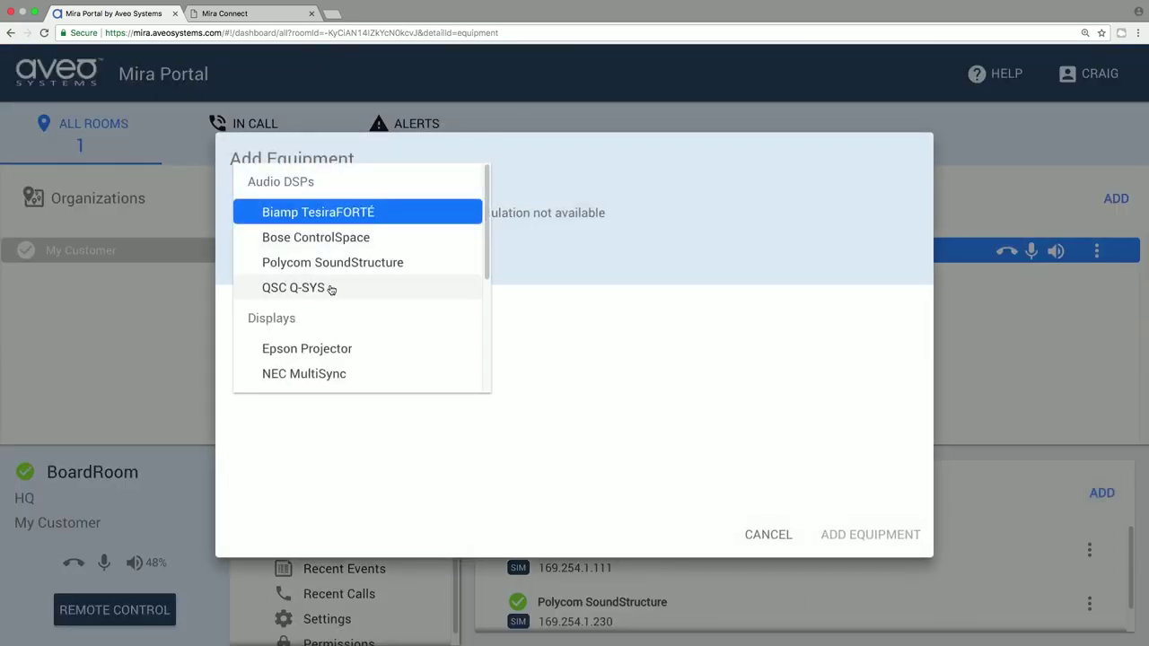
scroll(329, 287, down, 3)
click(328, 288)
click(440, 211)
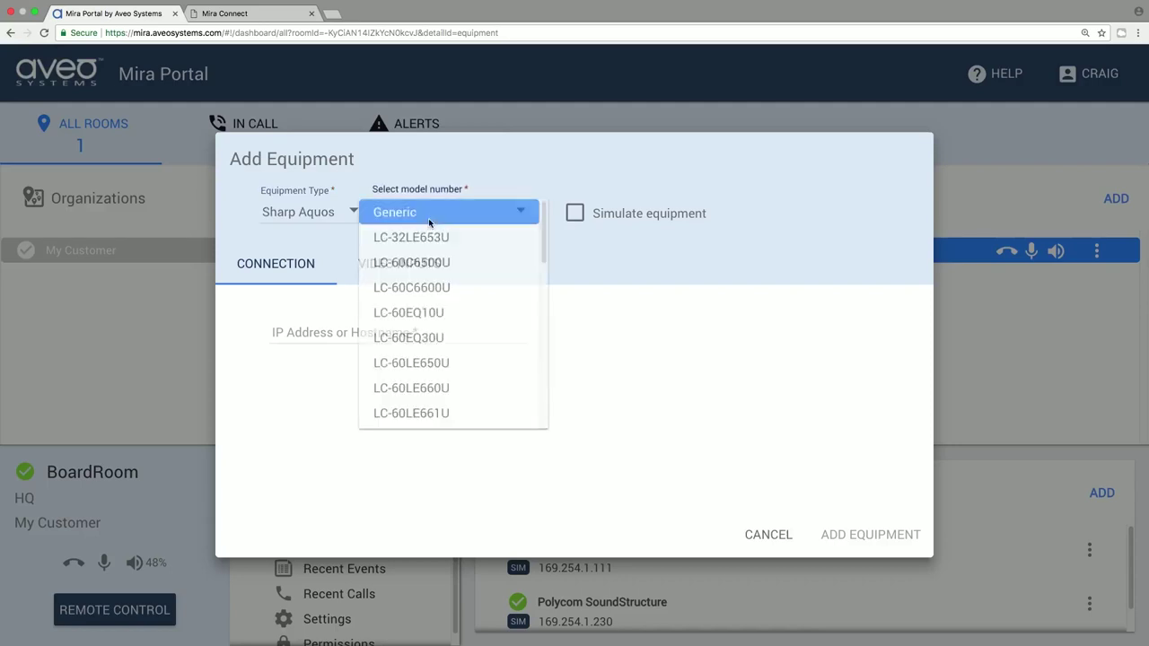
click(404, 411)
click(554, 217)
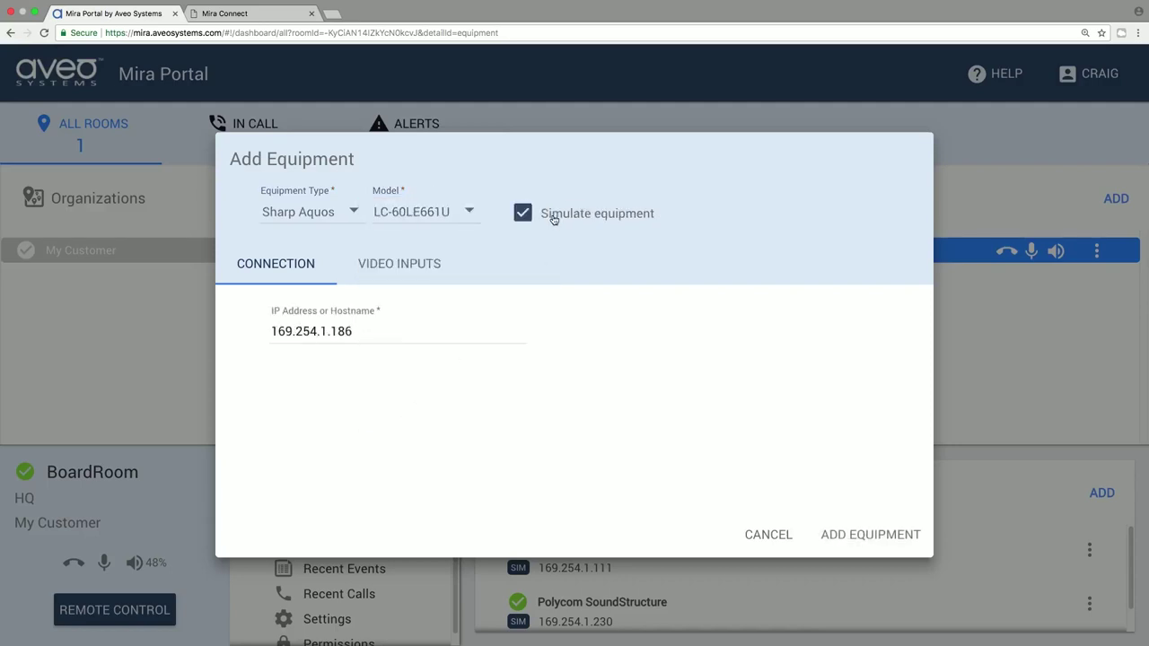
click(413, 263)
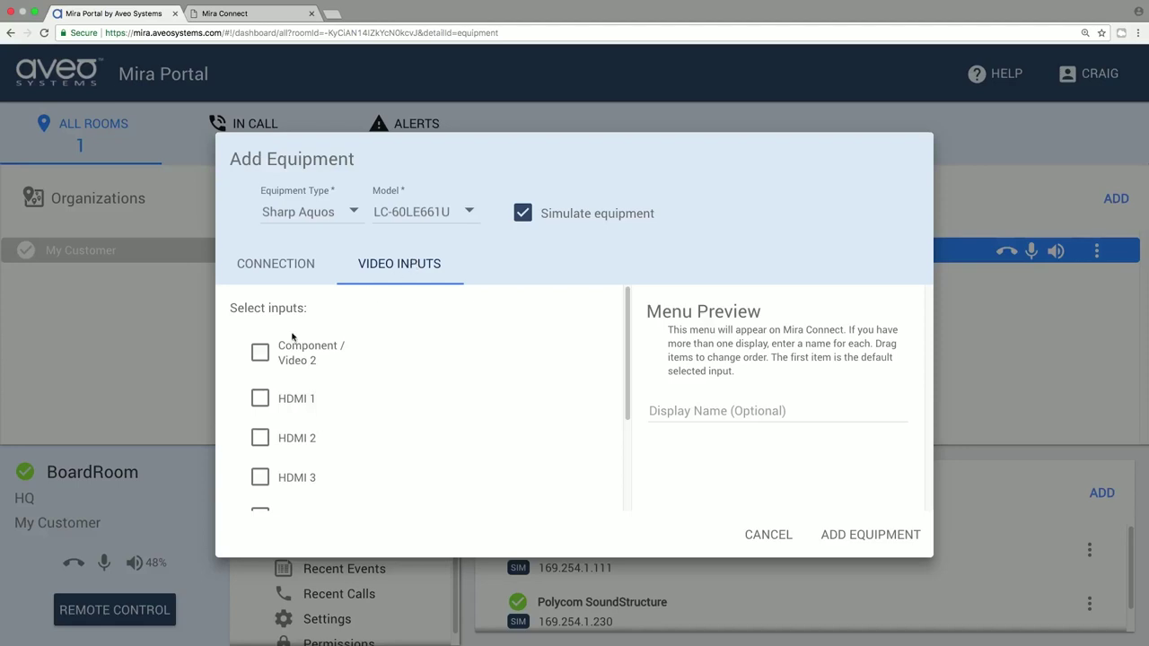
Enable HDMI 1 on the display, fed by sources connected to other equipment
click(260, 398)
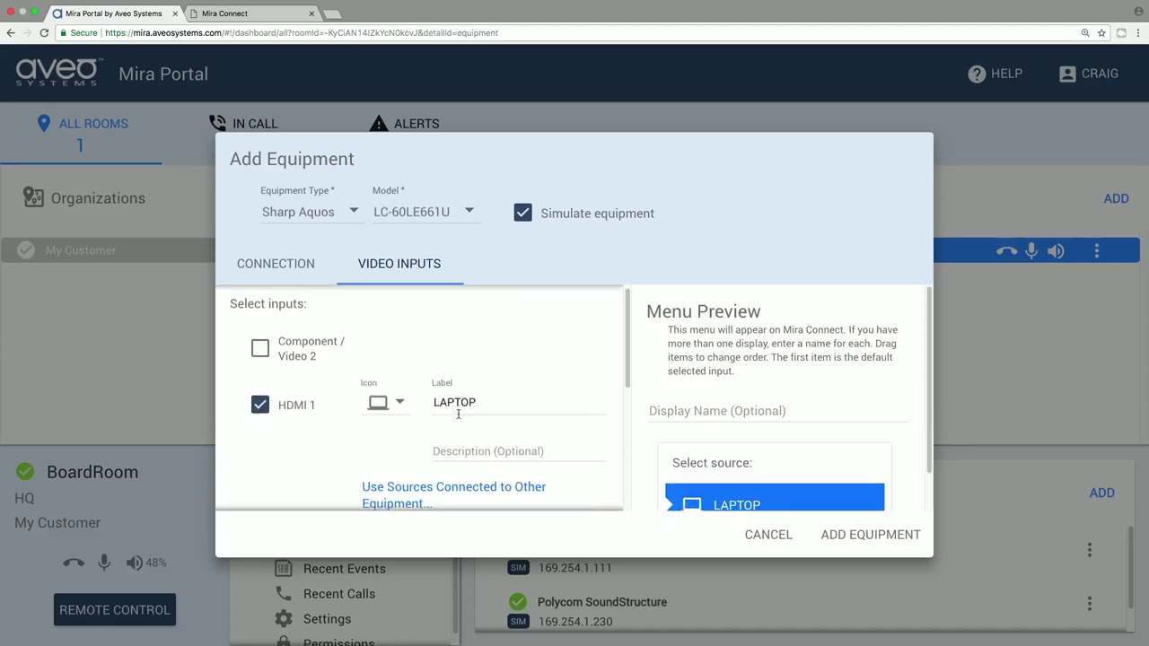
scroll(439, 412, down, 2)
click(454, 379)
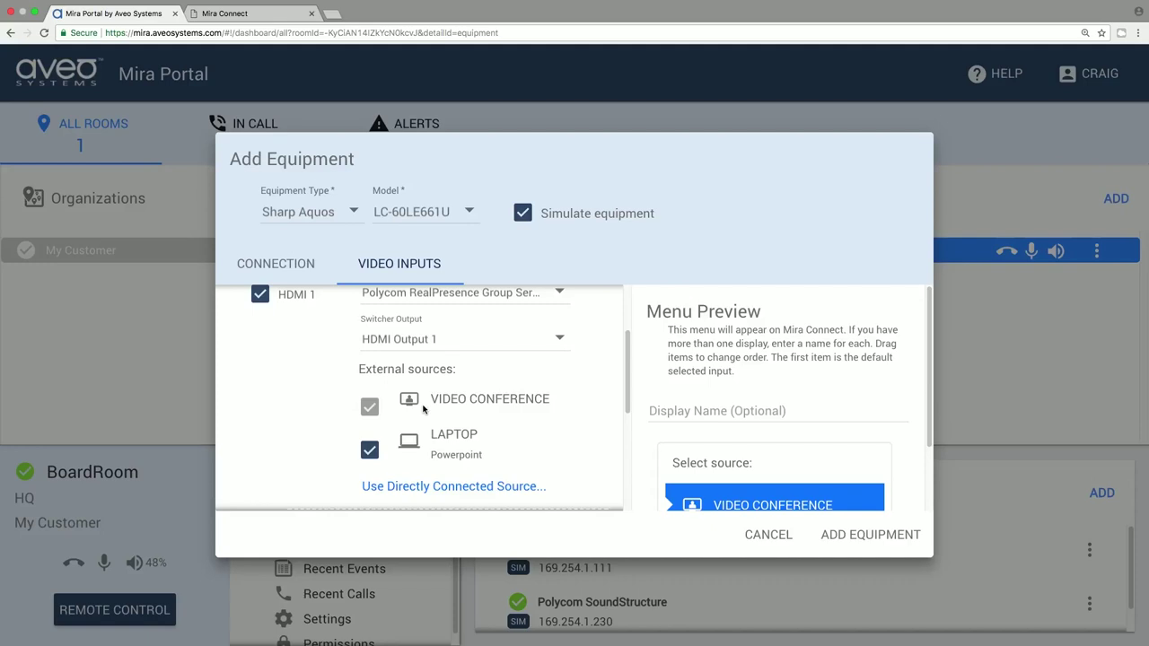
Enable HDMI 2 with a monitor icon, label 'TV TUNER', description 'Comcast Cable', and add the display
scroll(332, 430, down, 3)
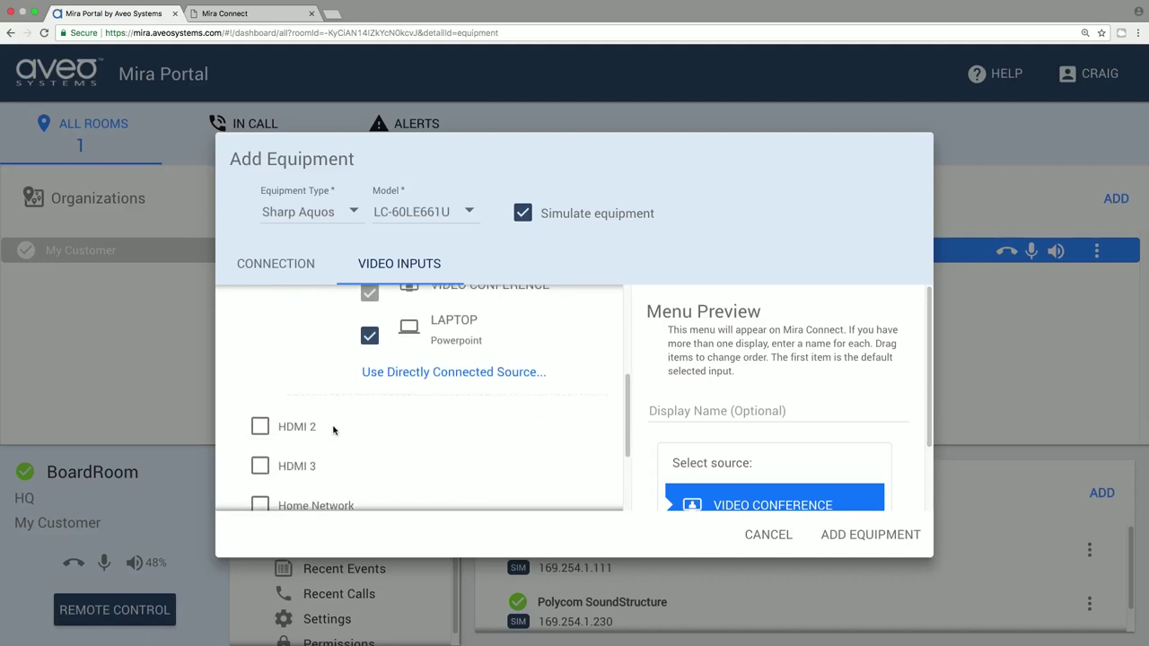
click(264, 419)
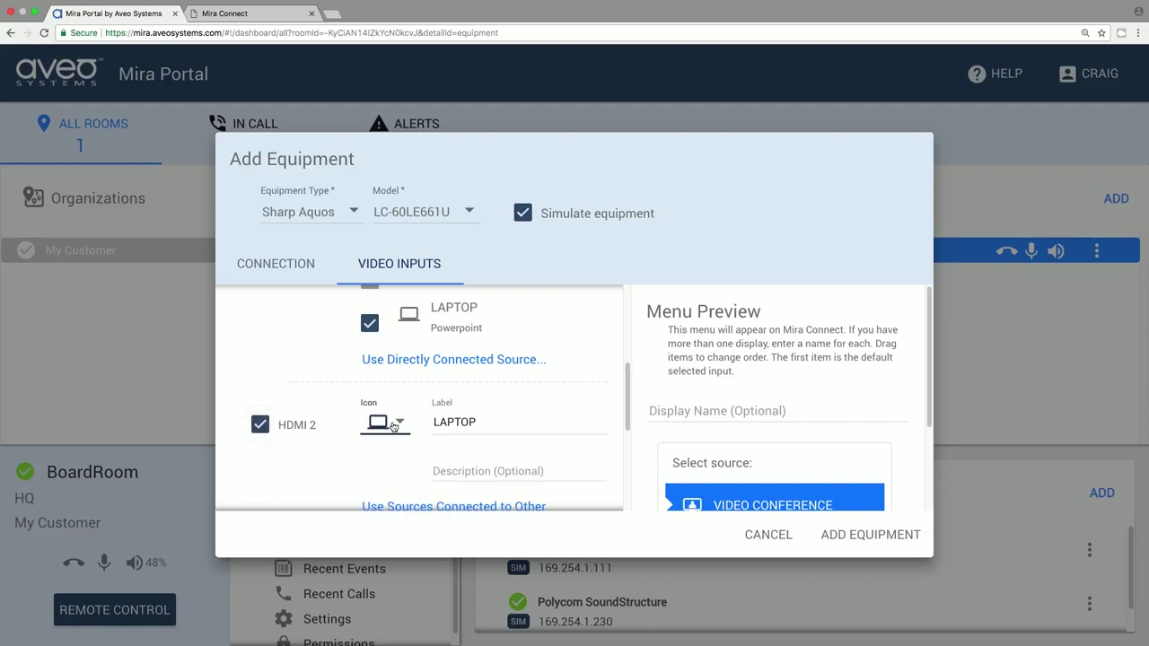
click(392, 424)
click(373, 498)
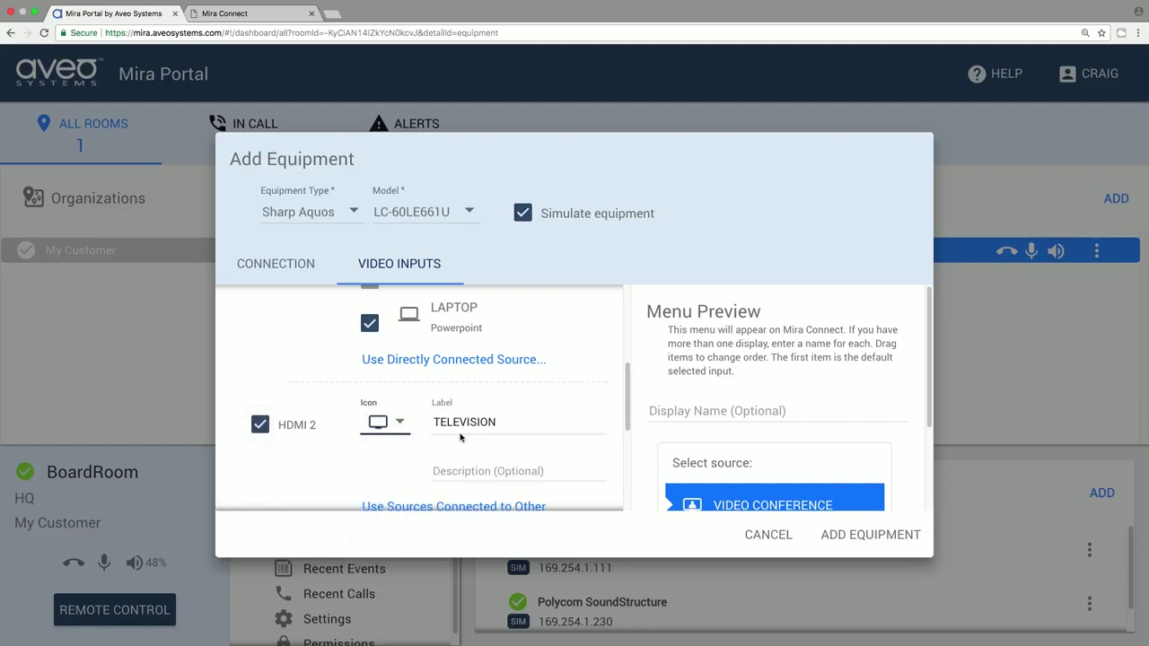
double_click(464, 422)
text(TV TUNER)
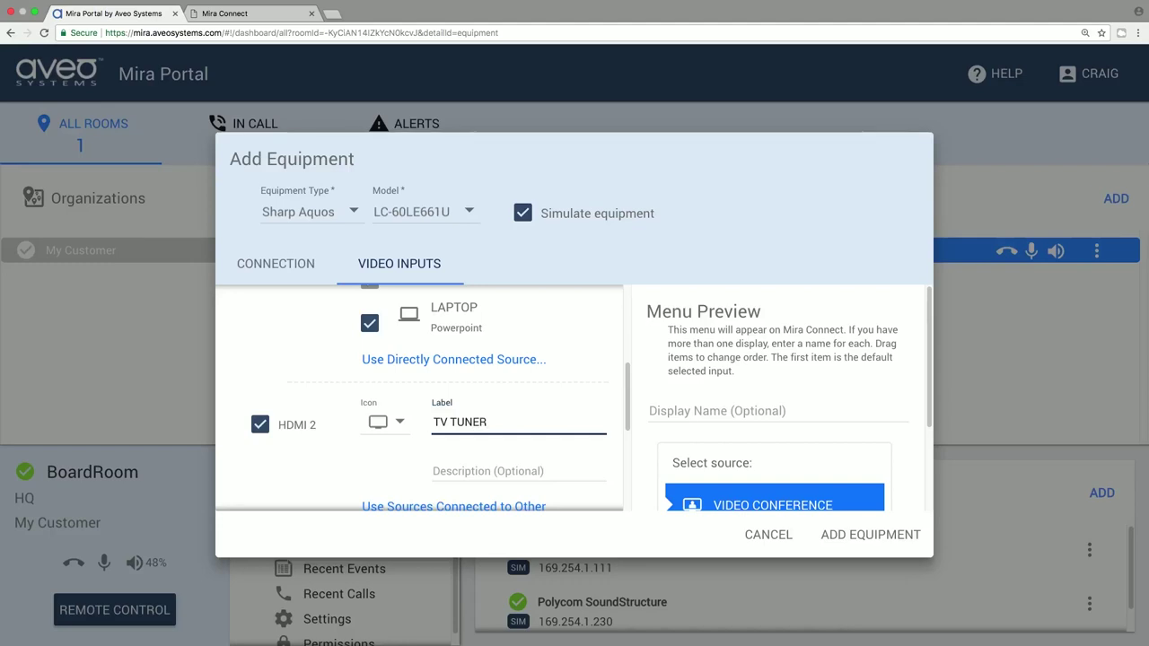
click(519, 469)
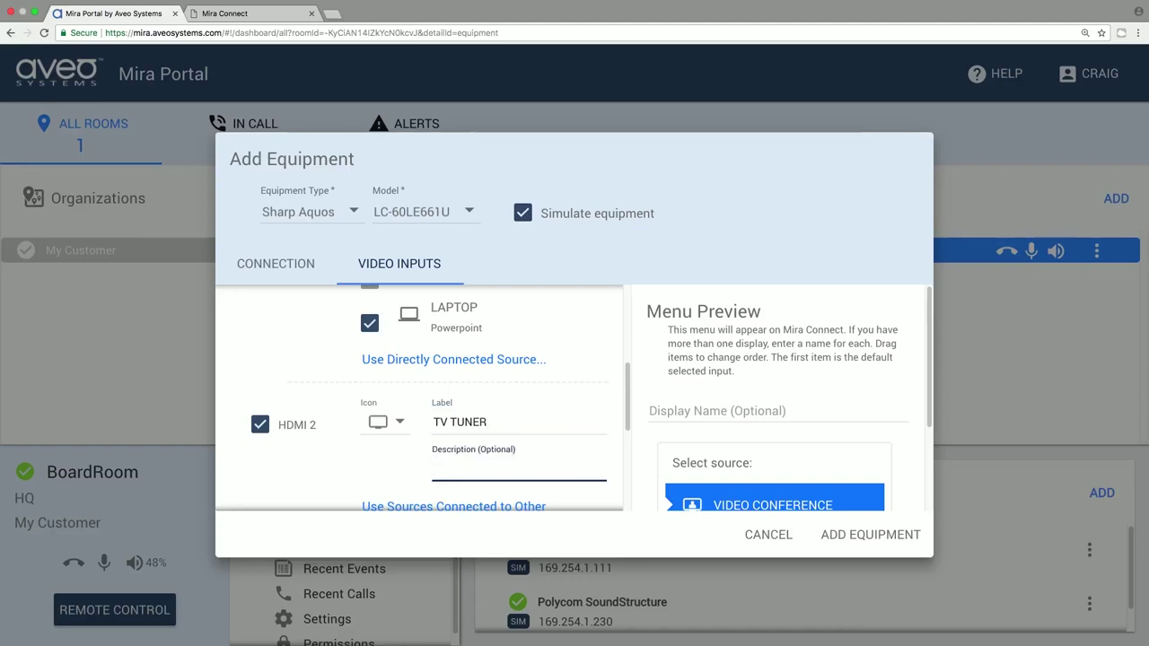
text(Comcast Cable)
click(866, 536)
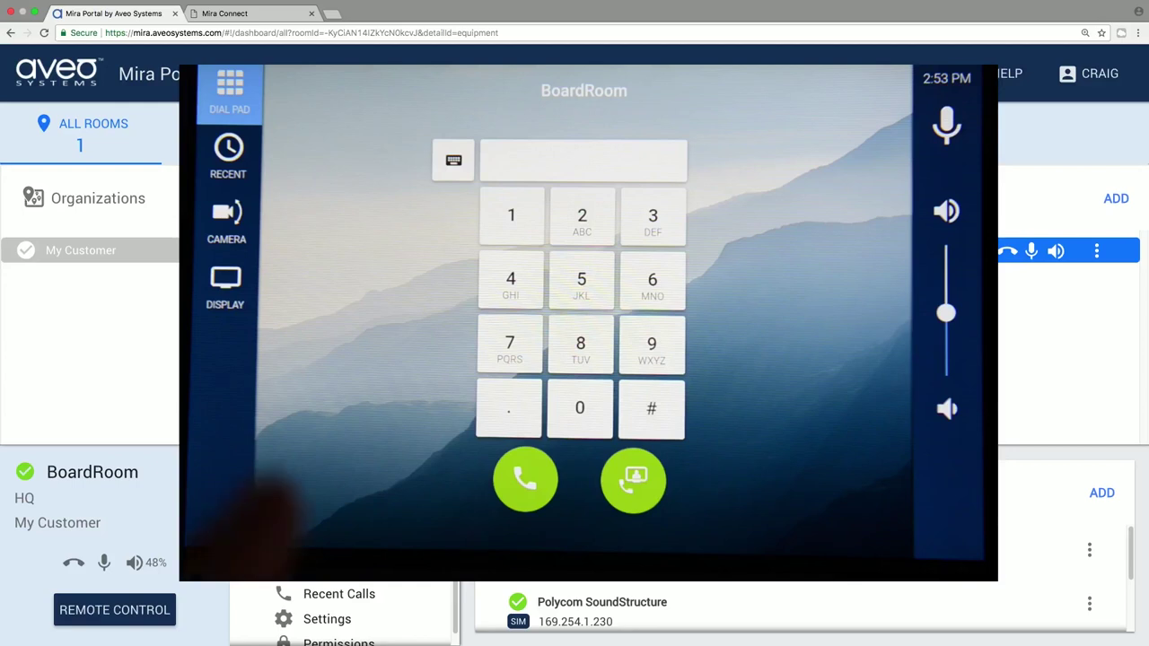
Bring up the display source choices on the Mira Connect panel, then select the HQ site
click(225, 285)
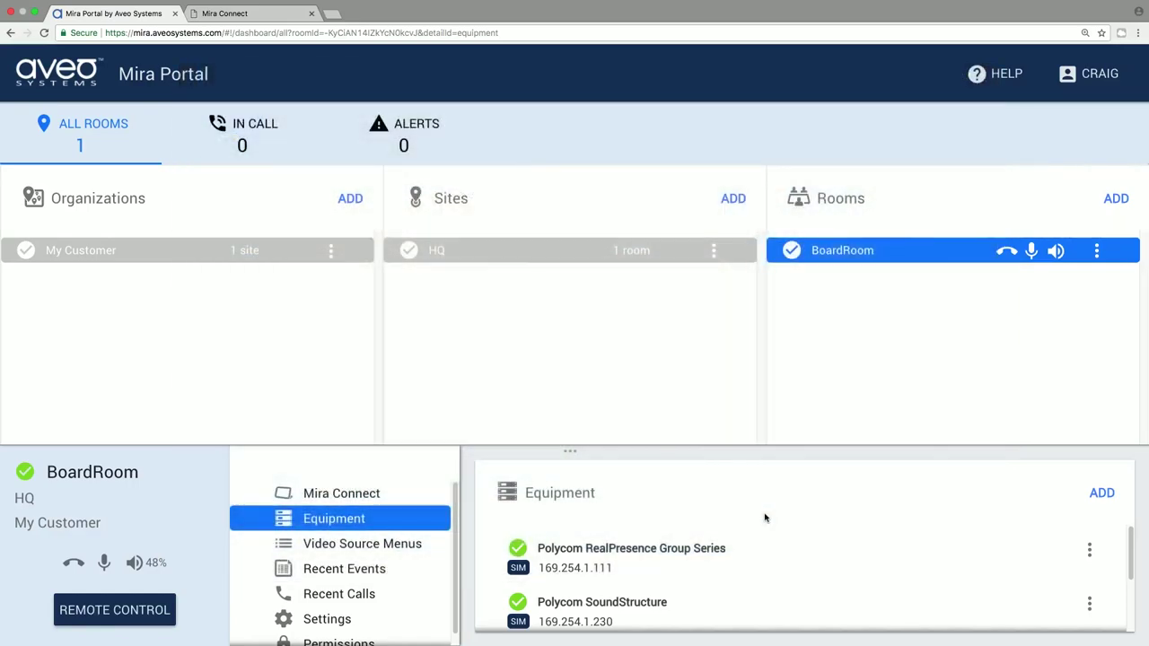
click(509, 258)
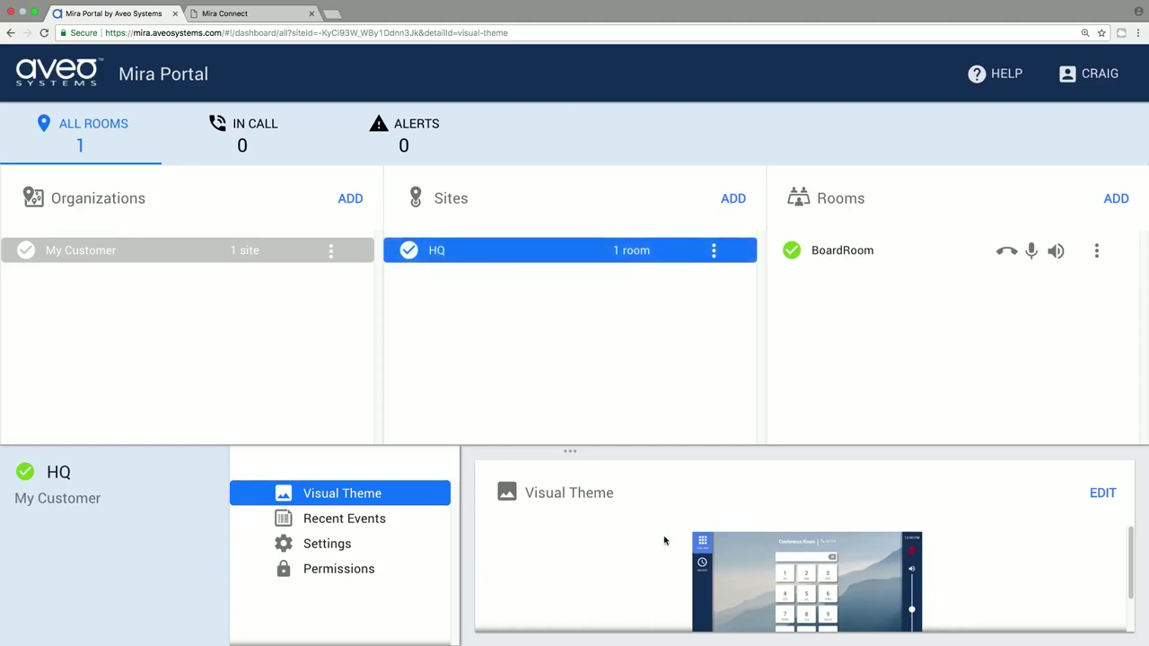
Set HQ's theme background to atlanta_skyline_night.jpg and logo to aveo_systems_logo_white.png, then save
click(728, 564)
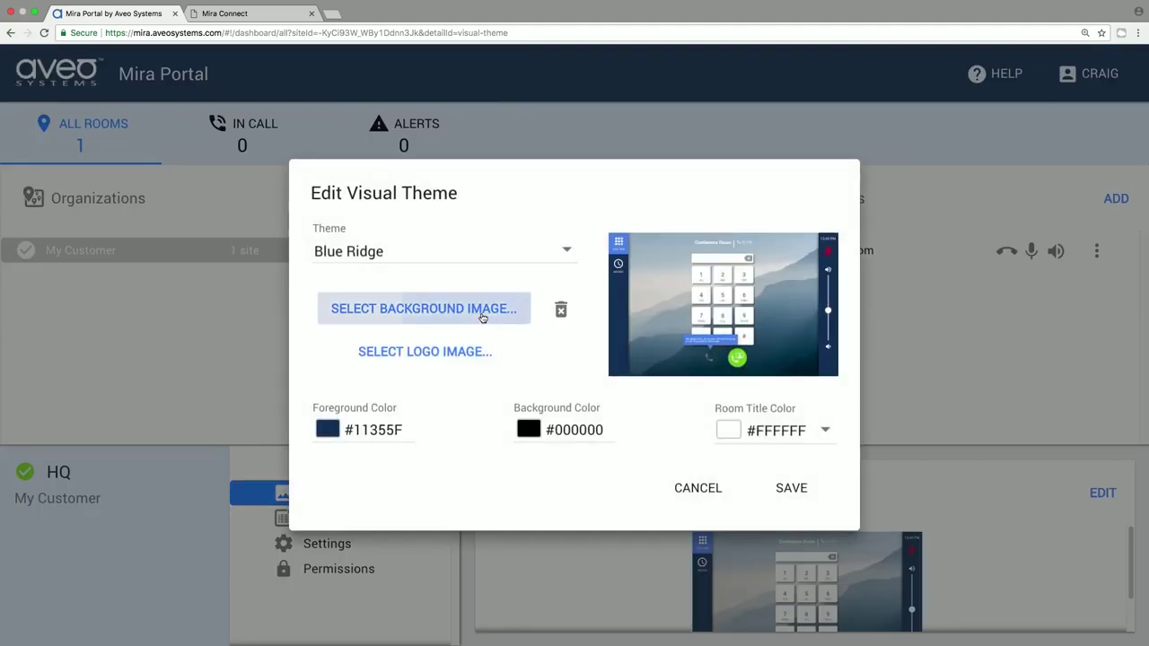
click(482, 316)
double_click(466, 45)
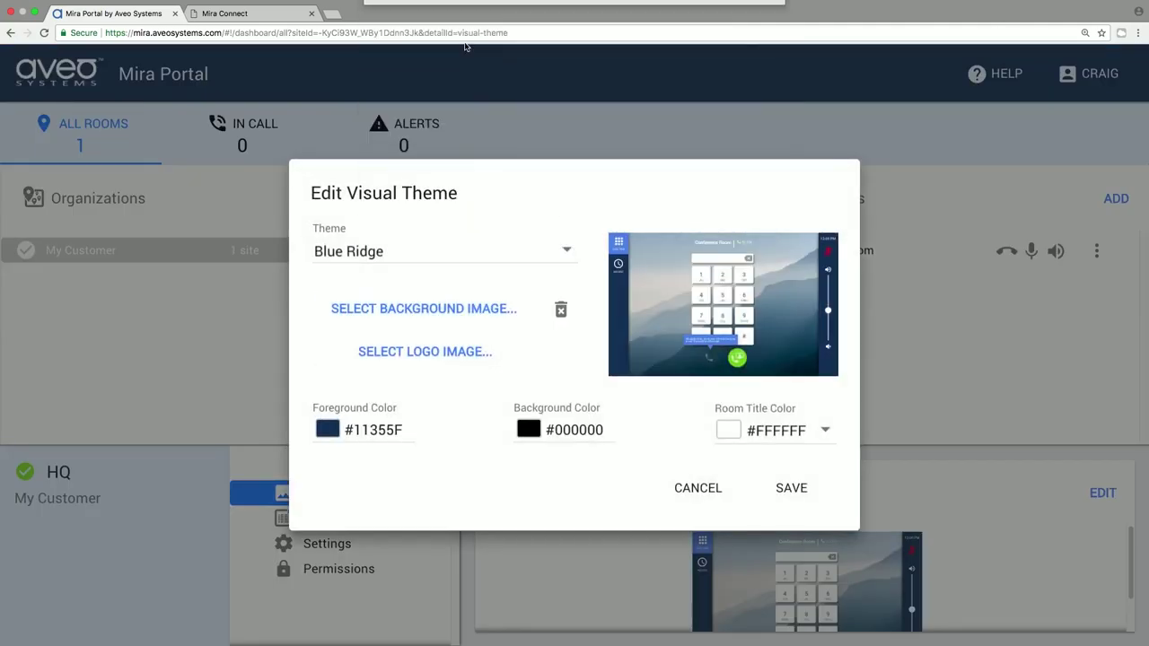
click(464, 351)
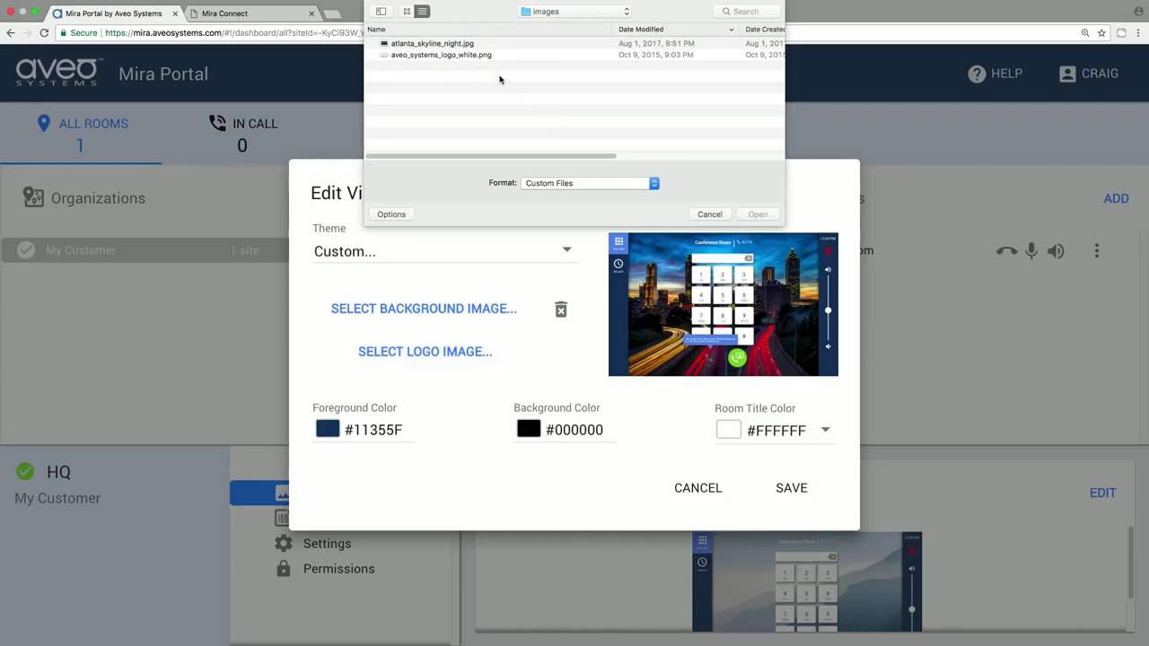
double_click(482, 55)
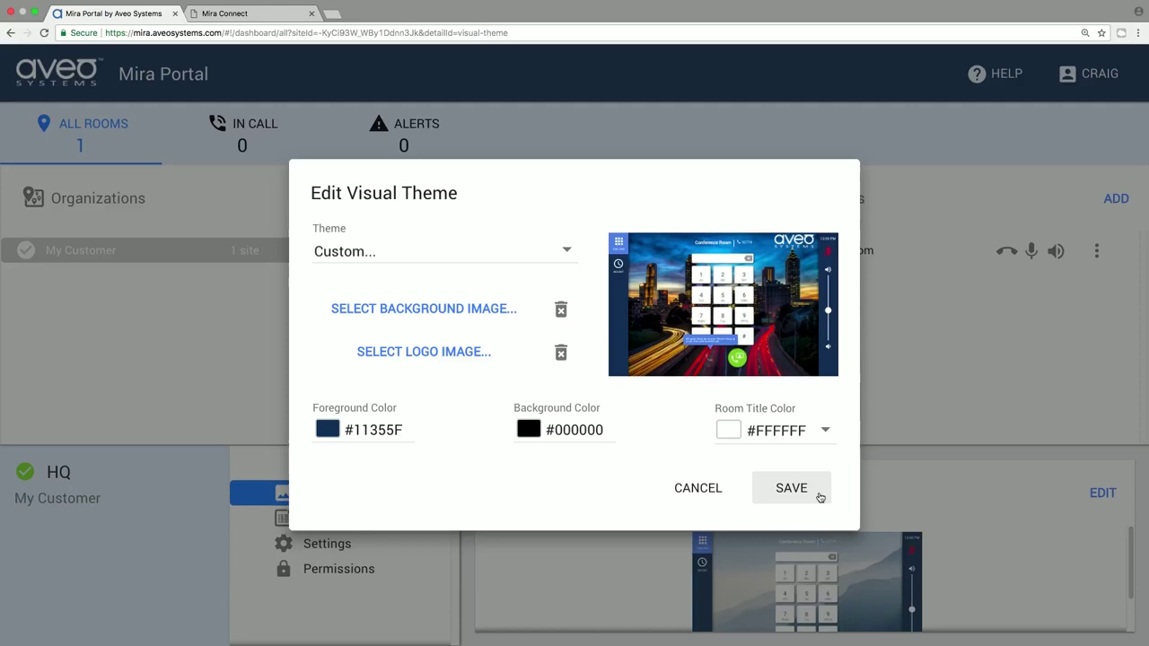
click(819, 497)
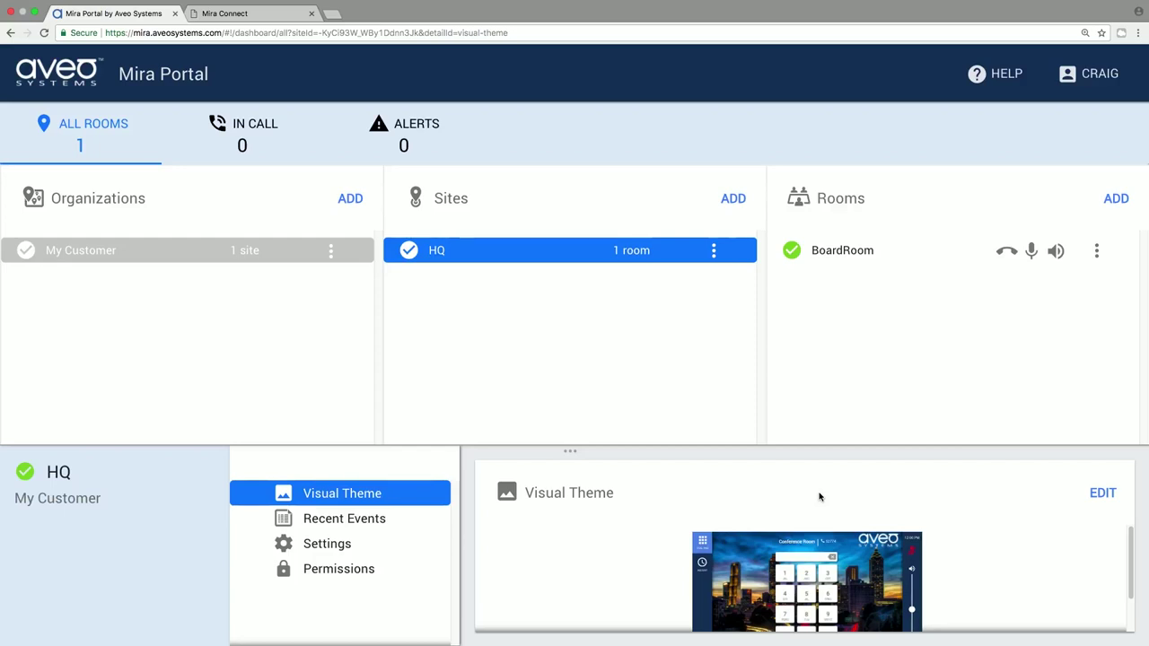
Preview BoardRoom's skyline-themed dial pad in a Mira Connect remote-control tab, then return to Mira Portal
click(837, 256)
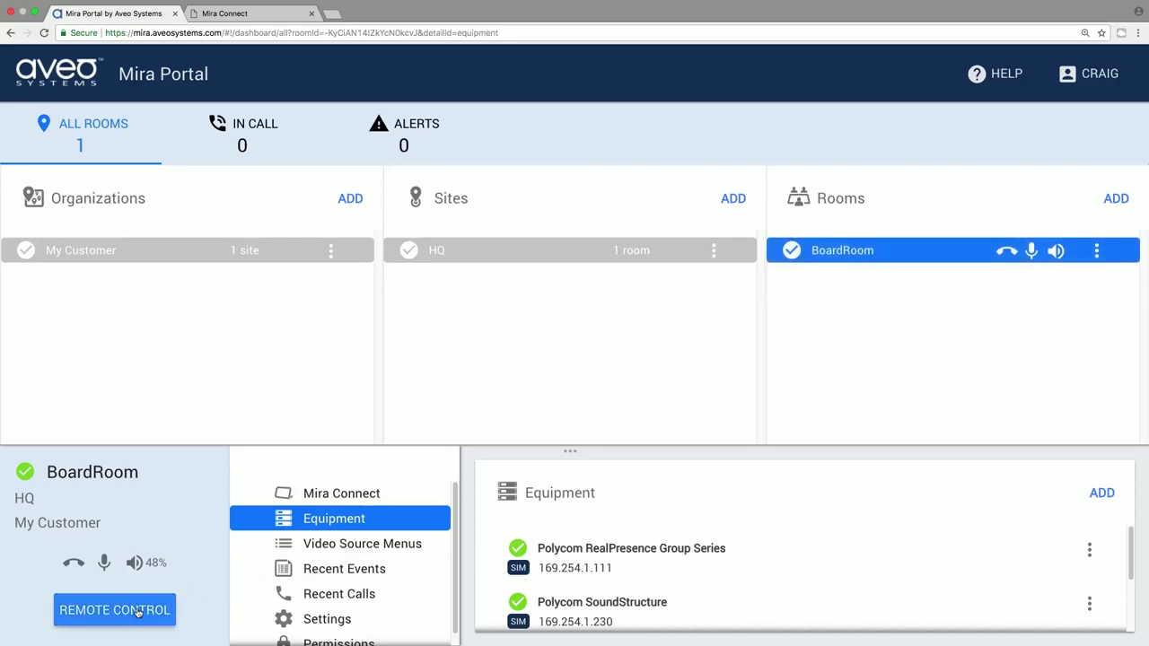
click(137, 610)
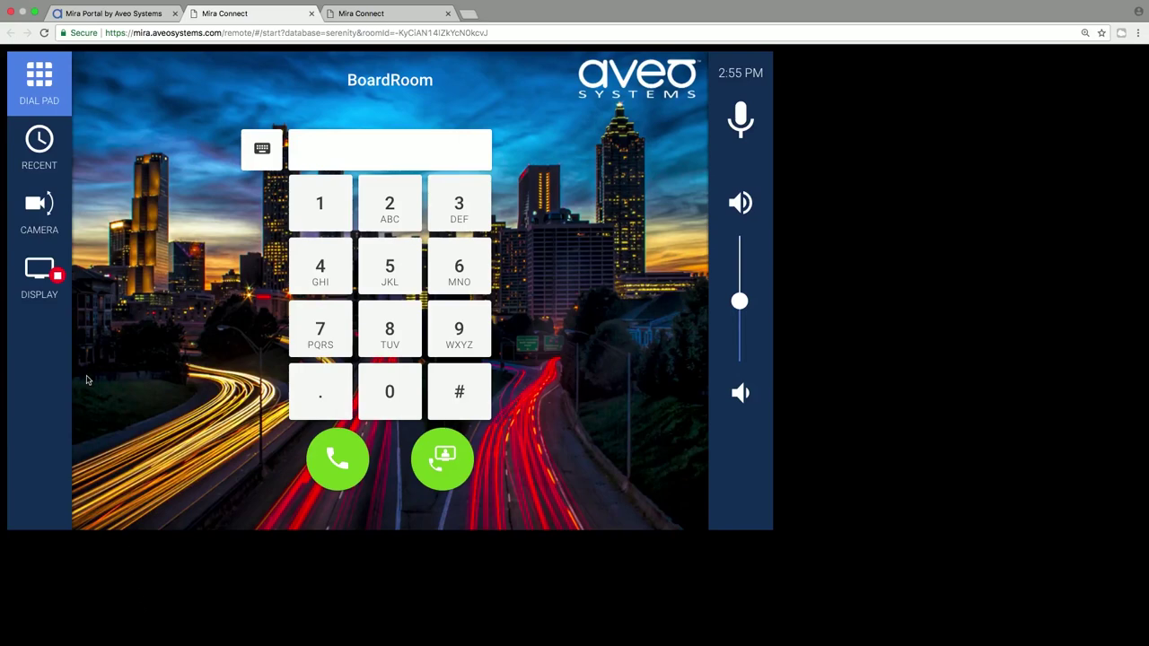
click(124, 15)
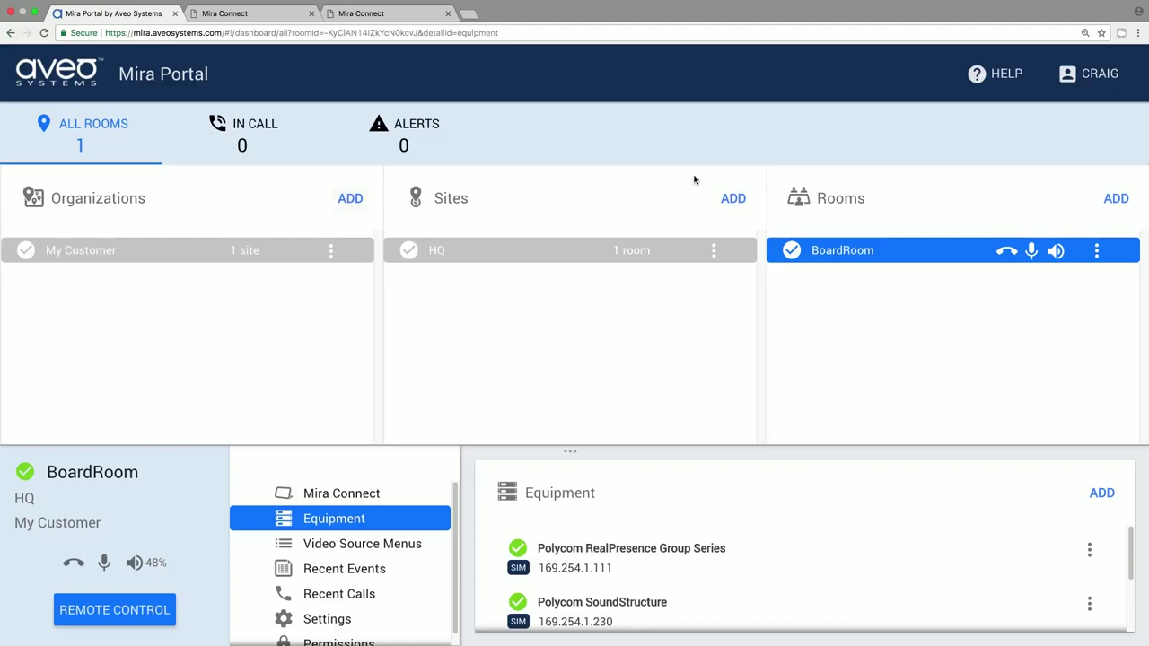
Enter the room's dial-in phone number in BoardRoom's first Number field, set its type to PSTN, and save
click(336, 621)
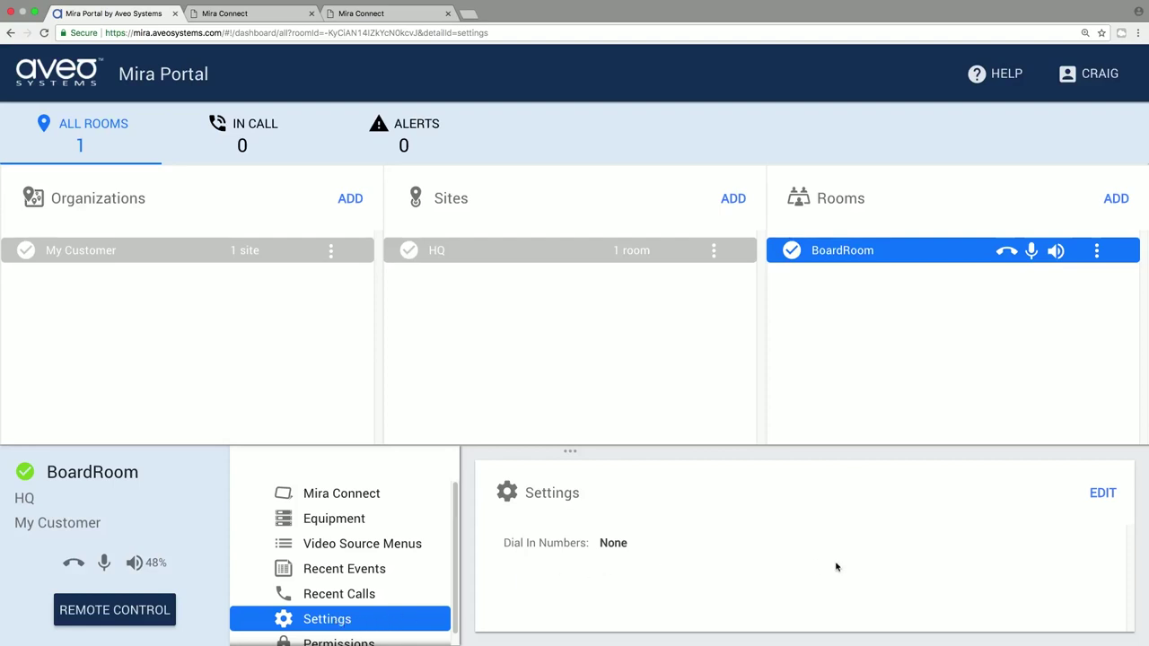
click(1093, 496)
click(512, 316)
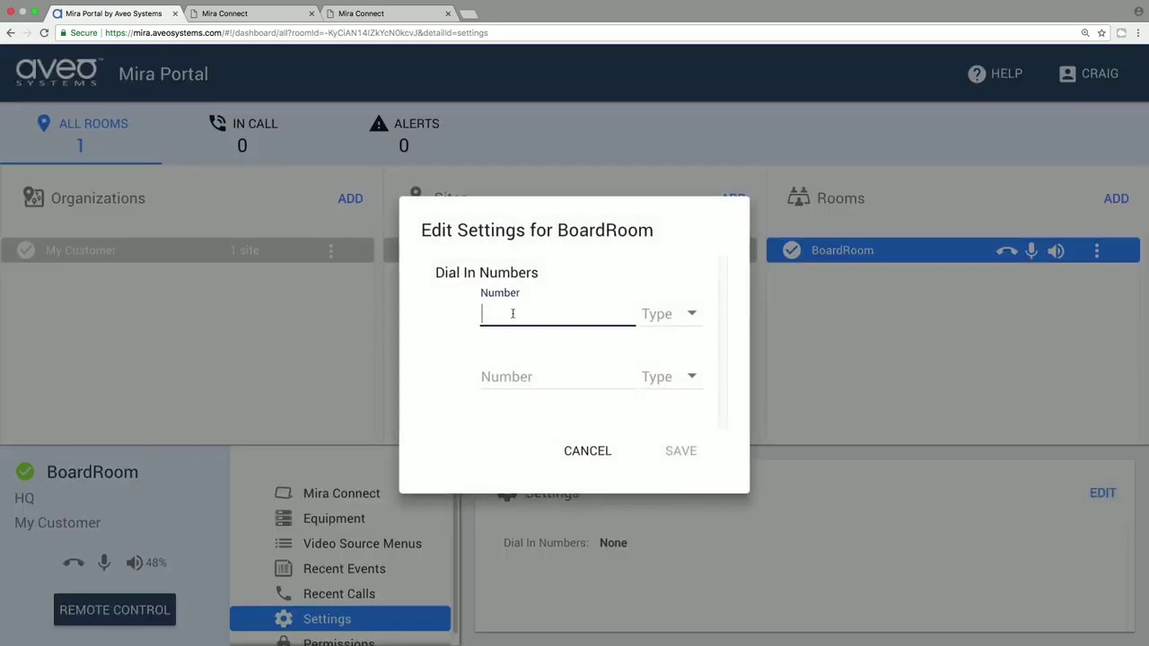
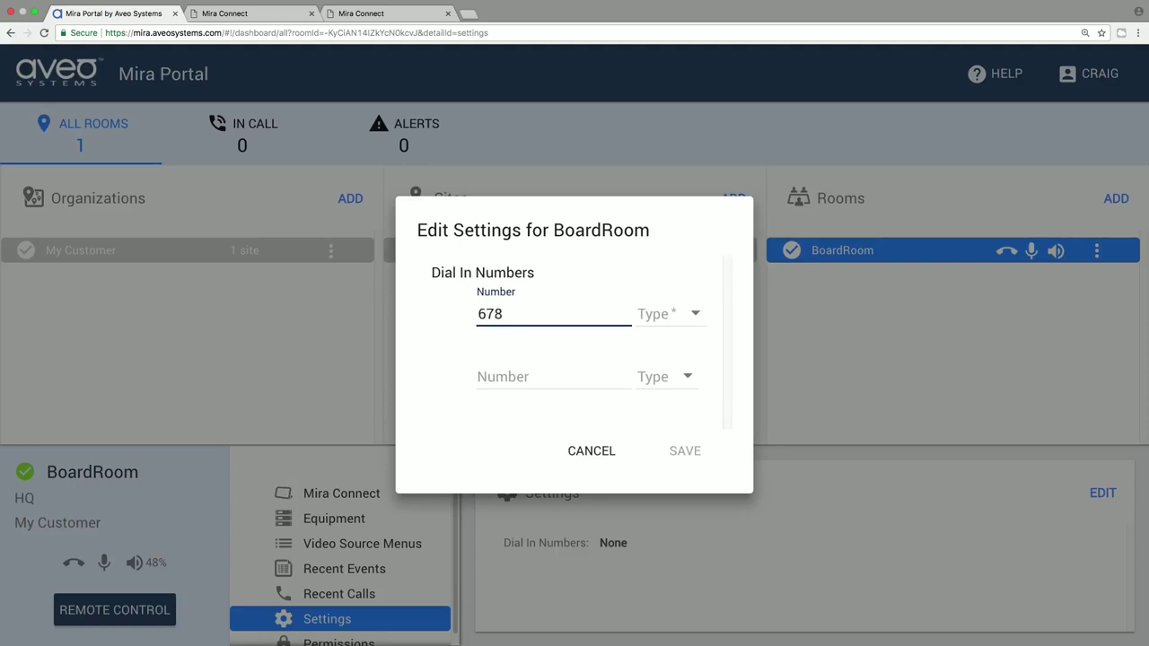
click(700, 312)
click(656, 336)
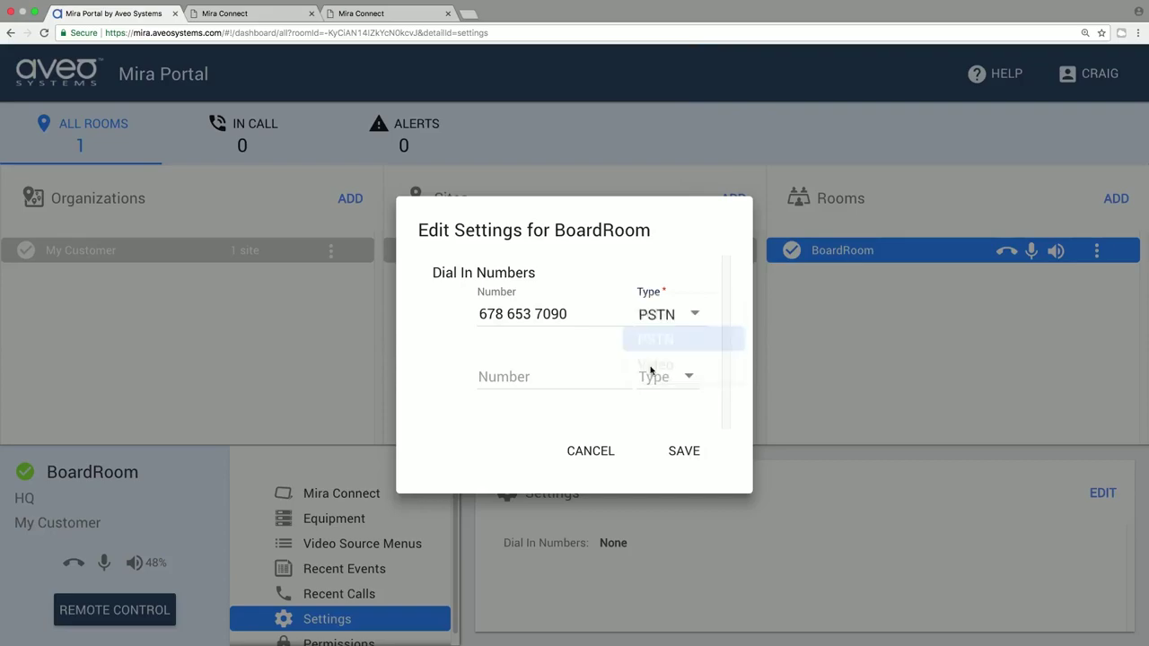
click(683, 454)
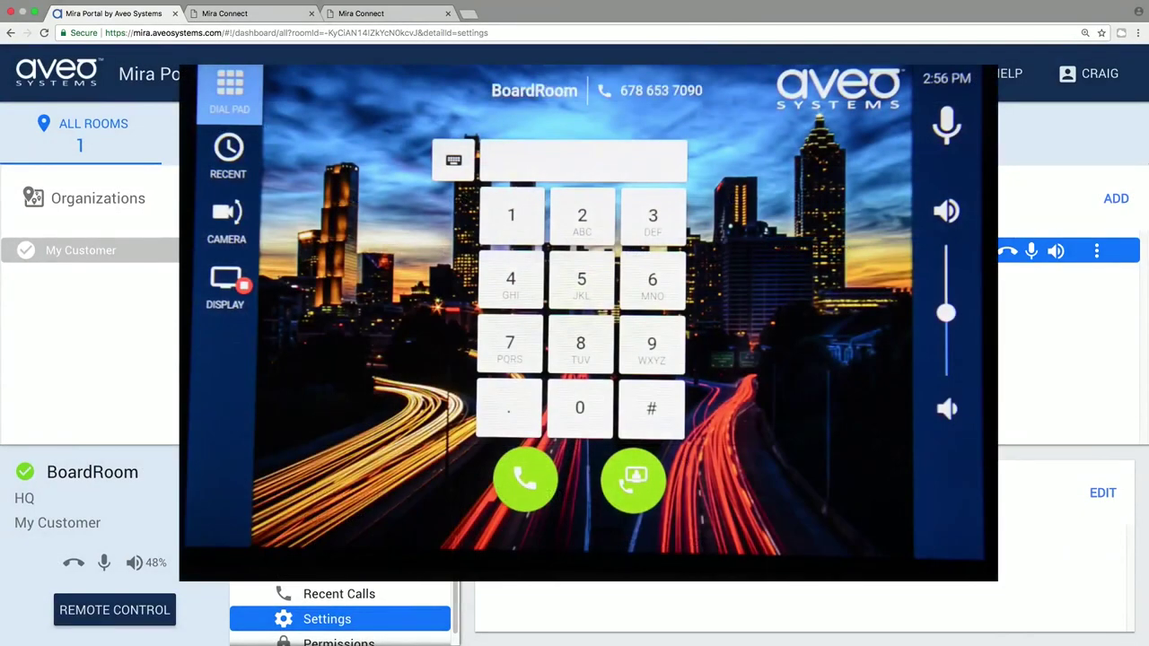